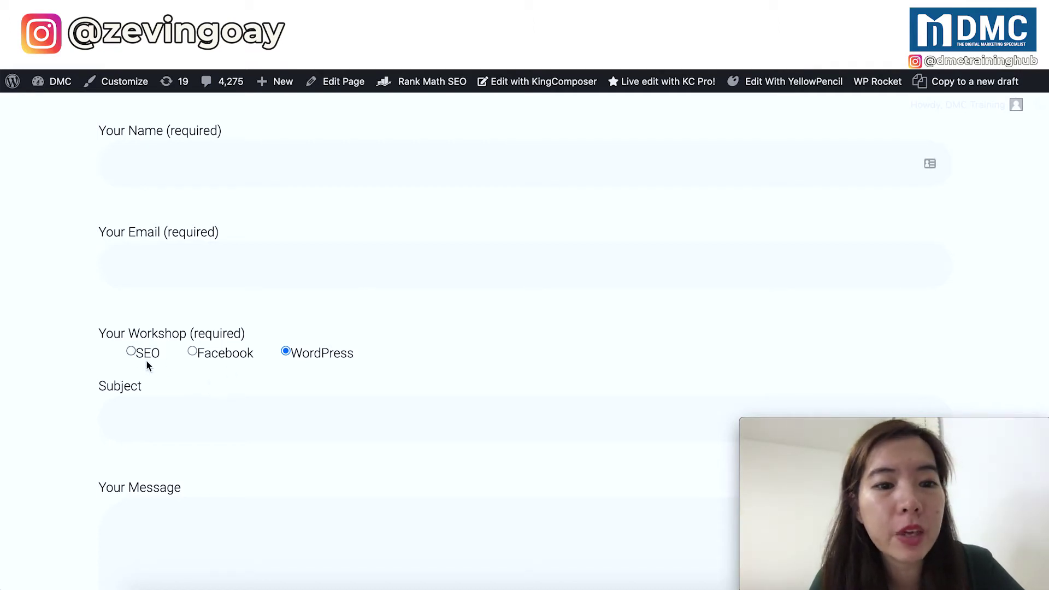
# - Try the SEO, Facebook and WordPress workshop radio options on the sample form, ending on SEO
pyautogui.click(131, 352)
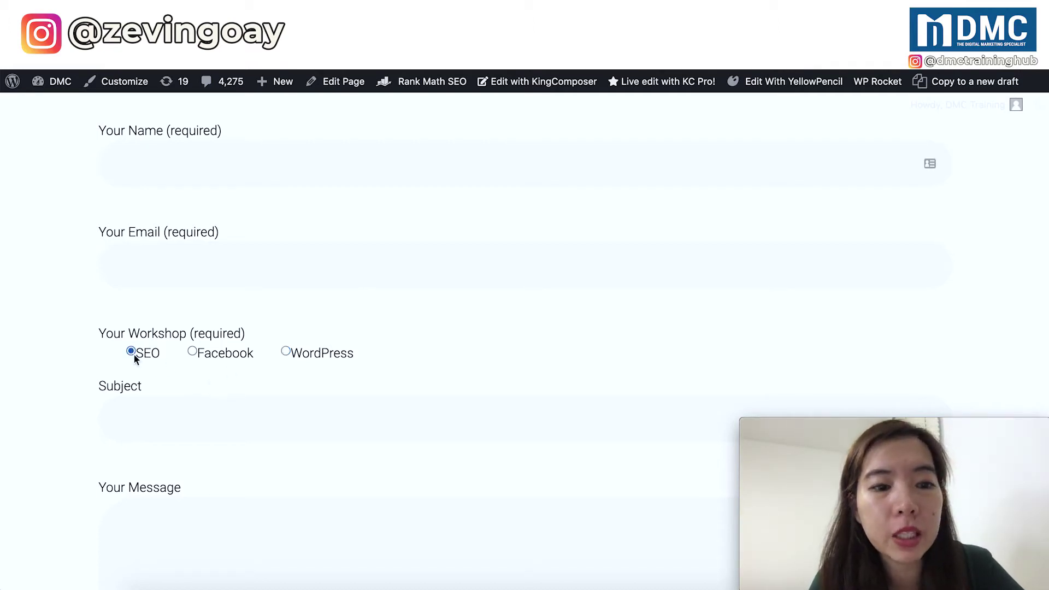
pyautogui.click(193, 352)
pyautogui.click(286, 352)
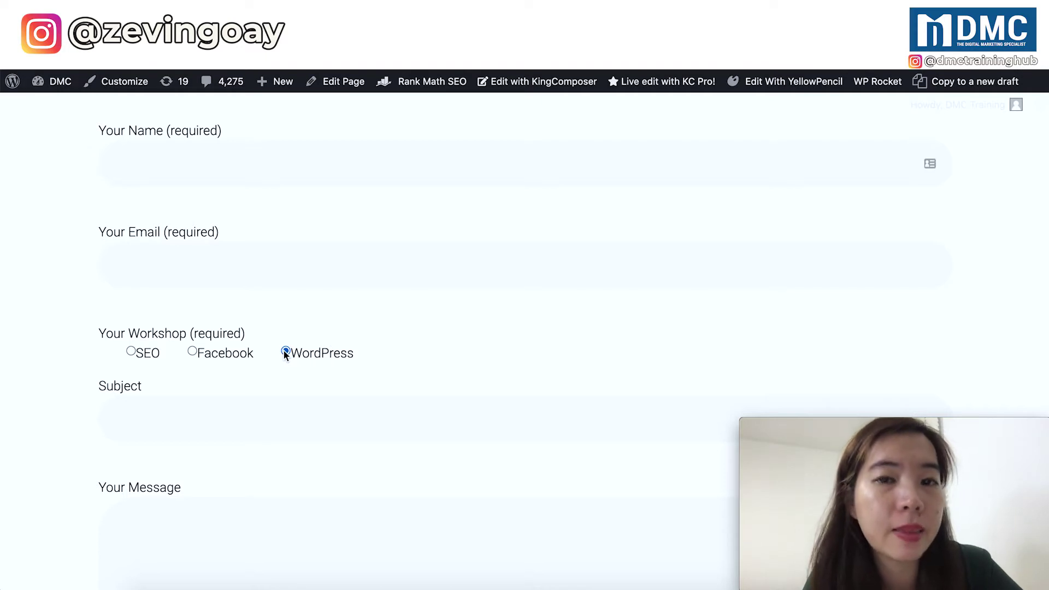
pyautogui.scroll(-5, 284, 352)
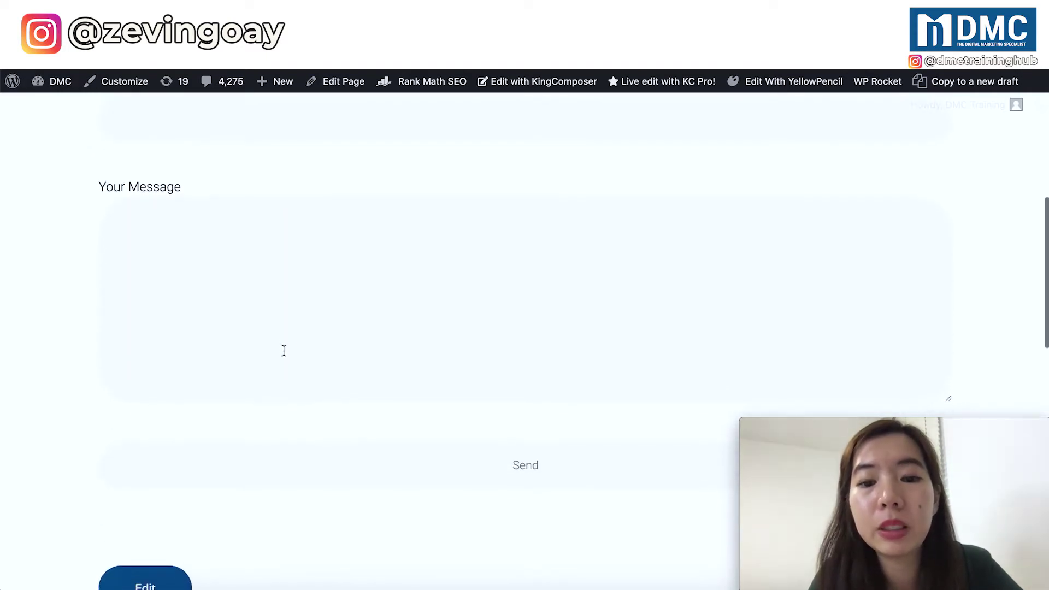
pyautogui.scroll(5, 284, 350)
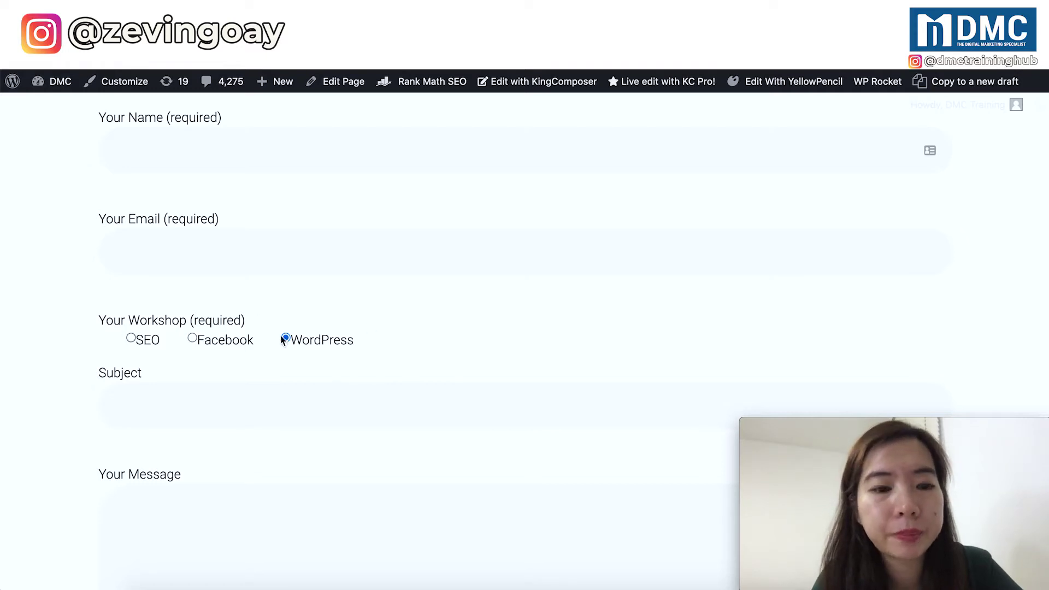
pyautogui.press('Right')
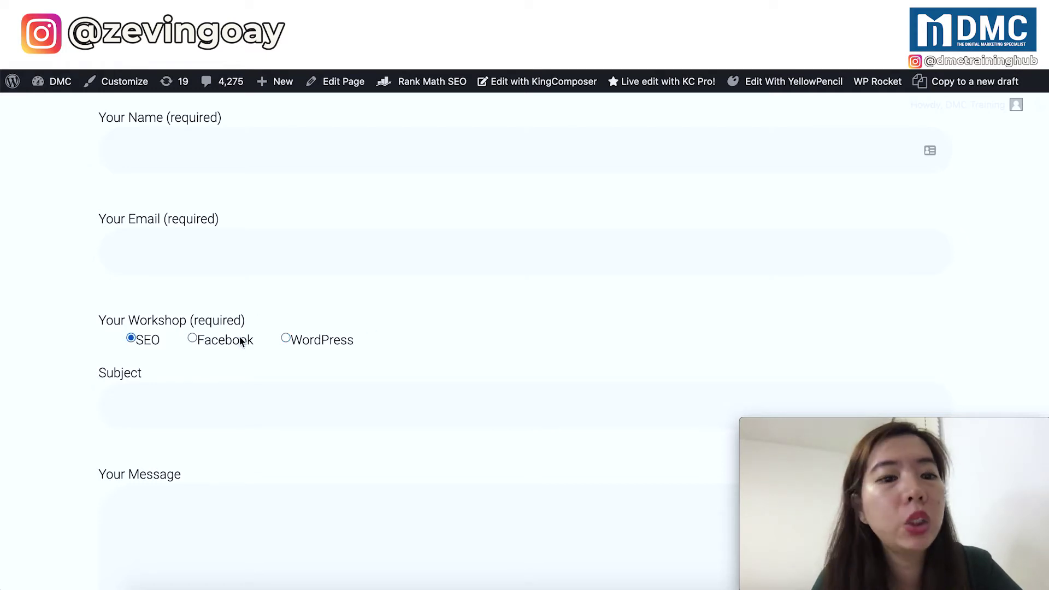
pyautogui.click(222, 341)
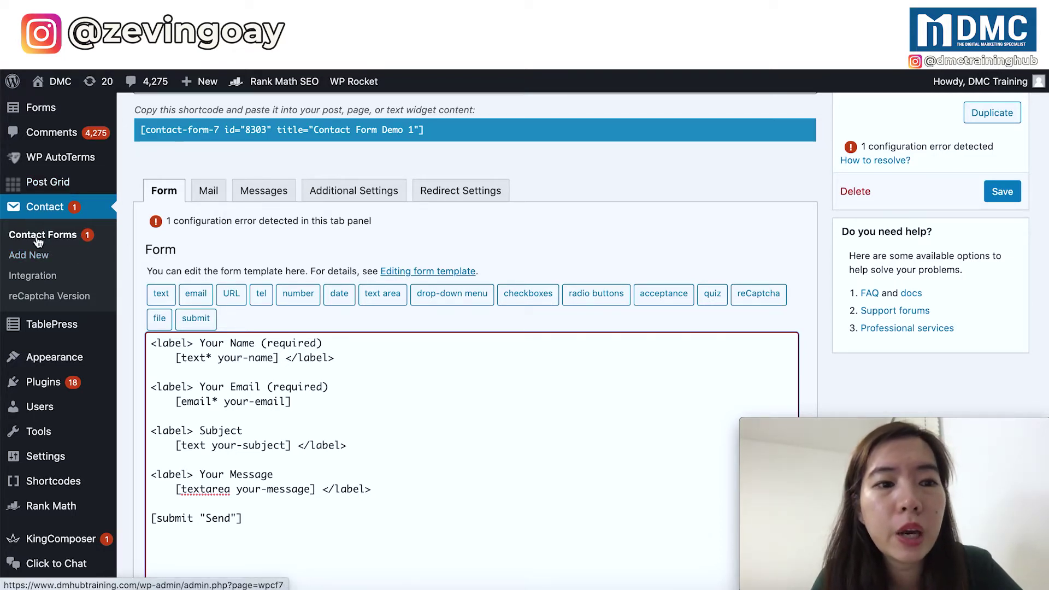
pyautogui.scroll(1, 158, 188)
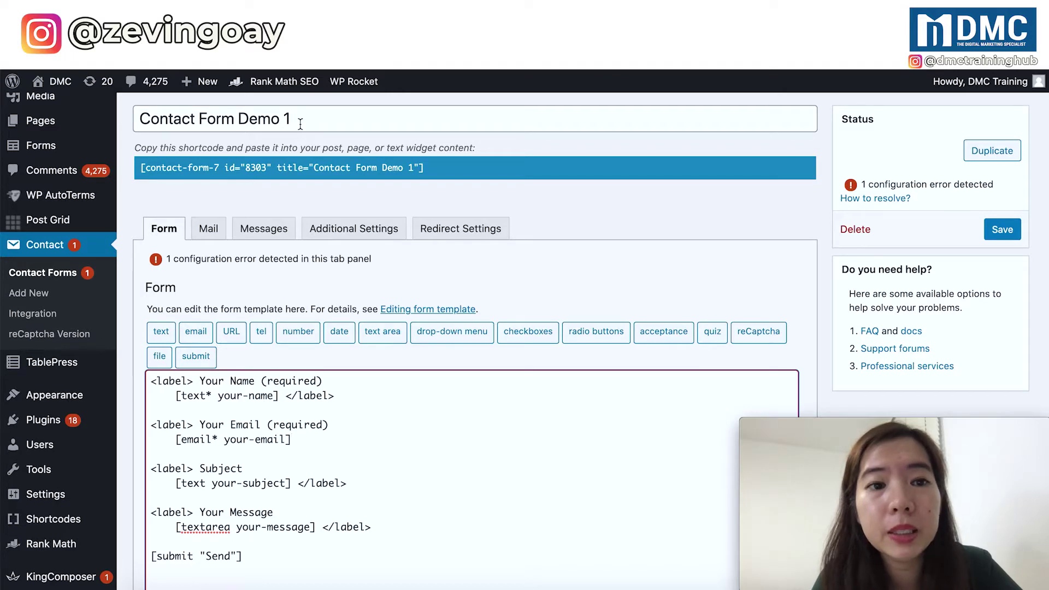
pyautogui.scroll(-2, 303, 134)
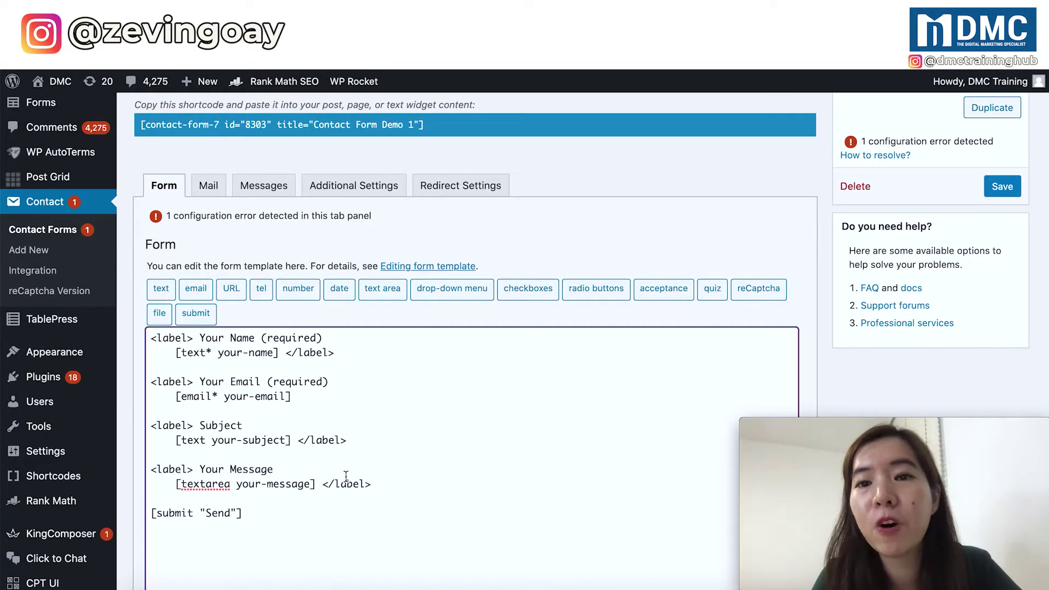
pyautogui.scroll(-3, 345, 475)
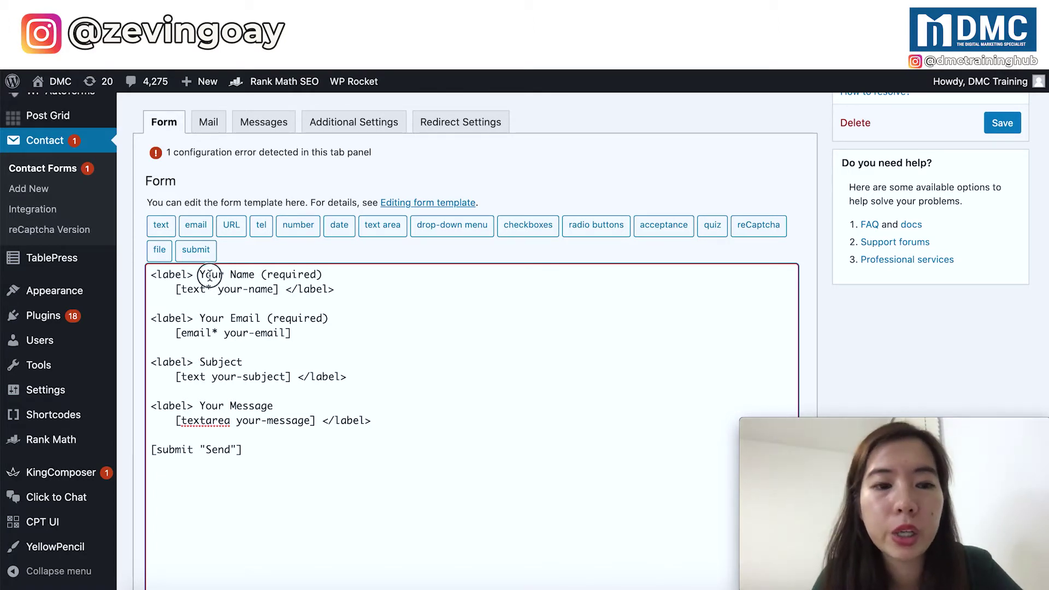
pyautogui.moveTo(200, 274); pyautogui.dragTo(356, 421)
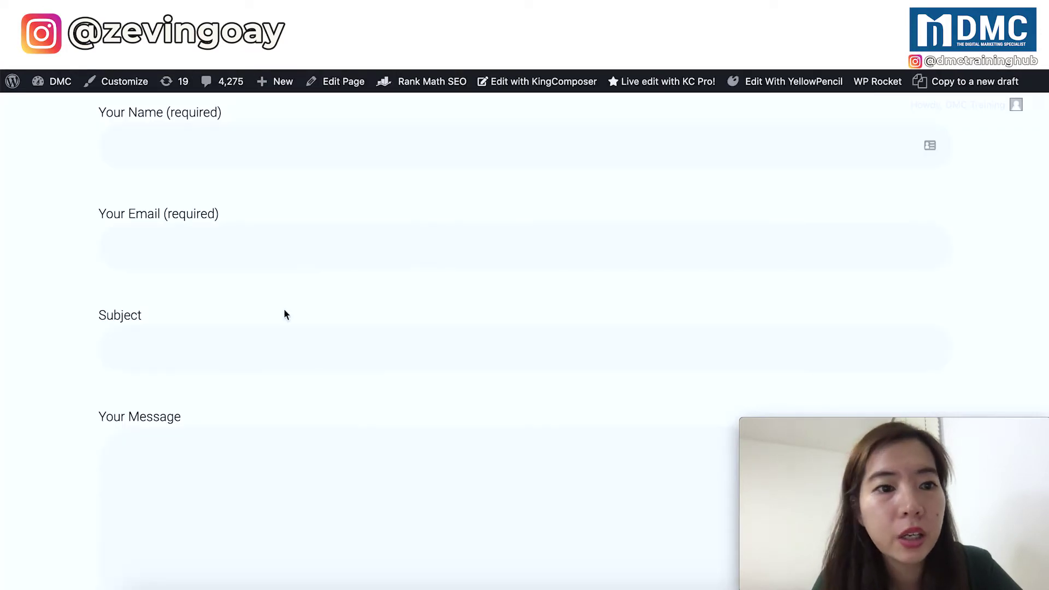
pyautogui.scroll(2, 284, 310)
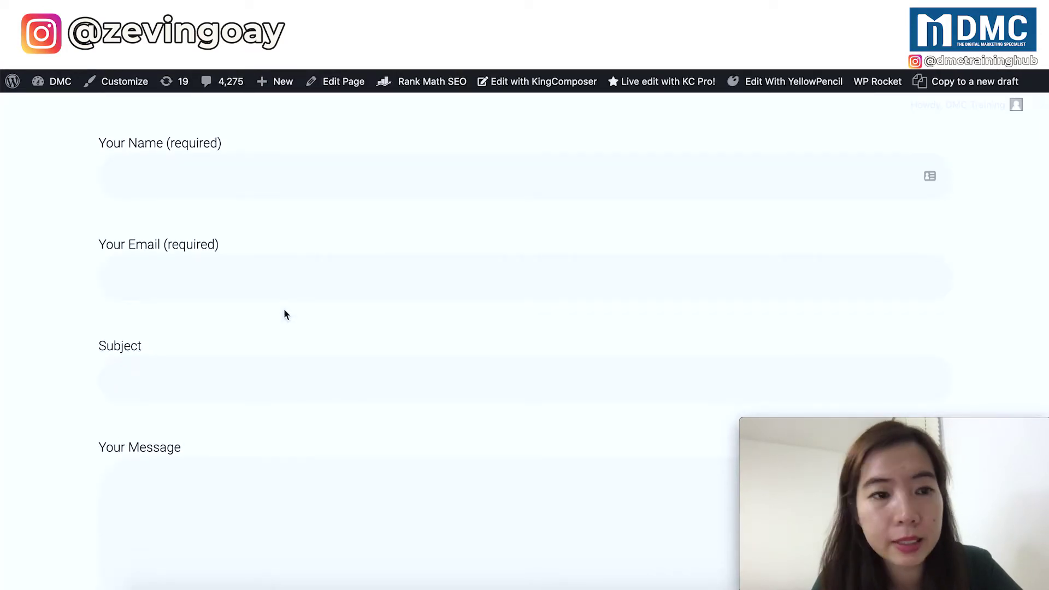
pyautogui.scroll(-3, 284, 315)
pyautogui.scroll(-3, 284, 315)
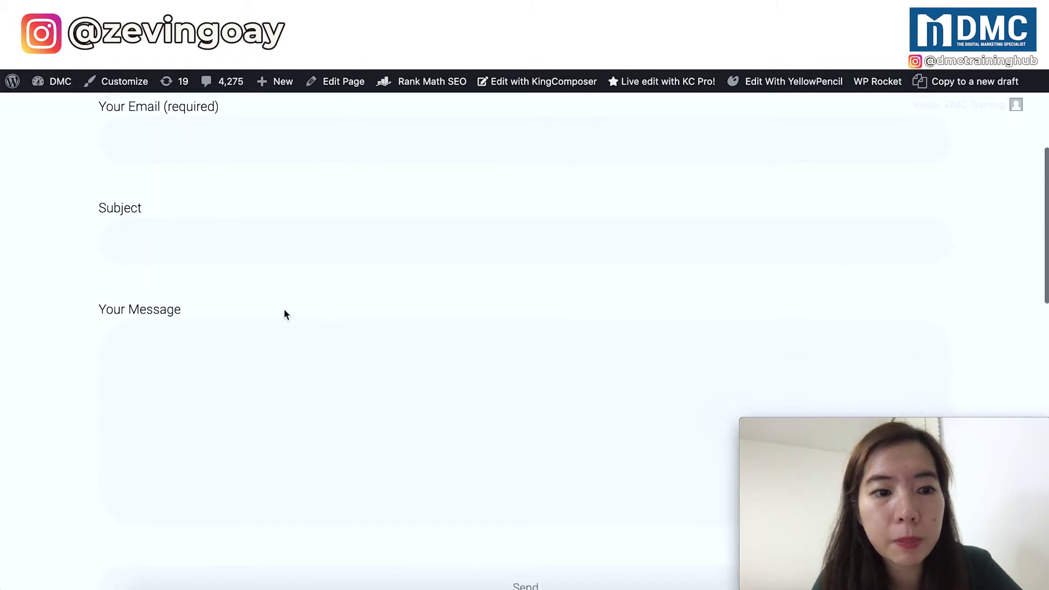
pyautogui.scroll(5, 284, 313)
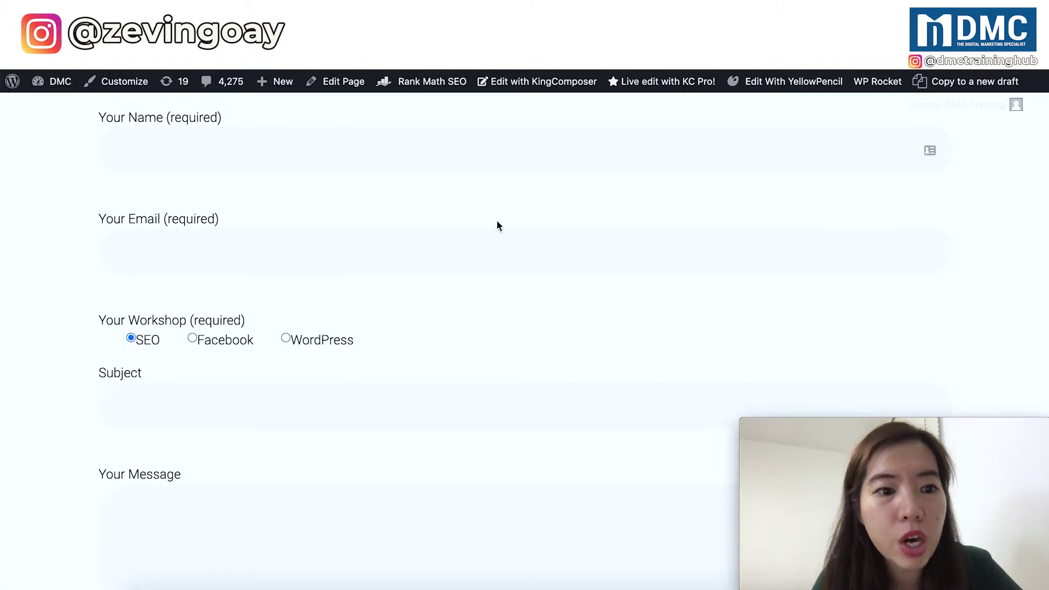
pyautogui.scroll(-1, 297, 388)
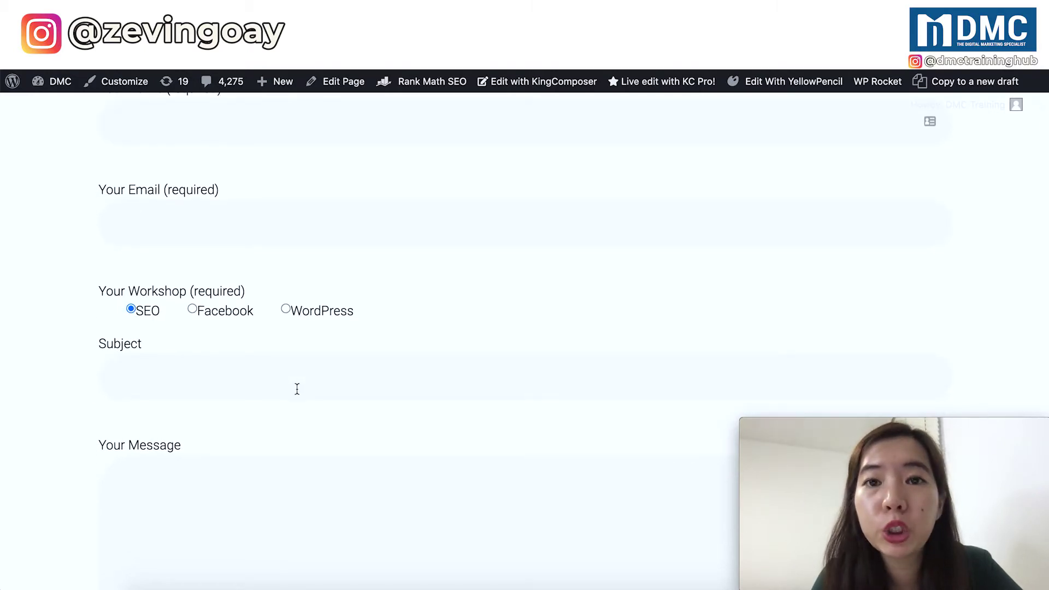
pyautogui.scroll(1, 296, 388)
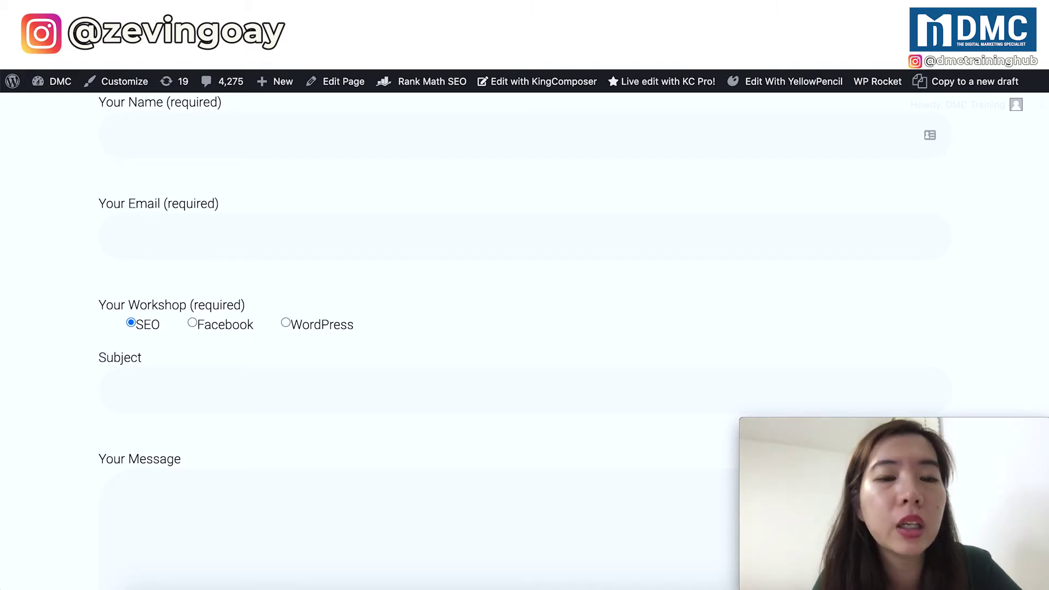
# - Paste a copy of the Your Email (required) block on a new line below the original
pyautogui.hotkey('ctrl', 'Tab')
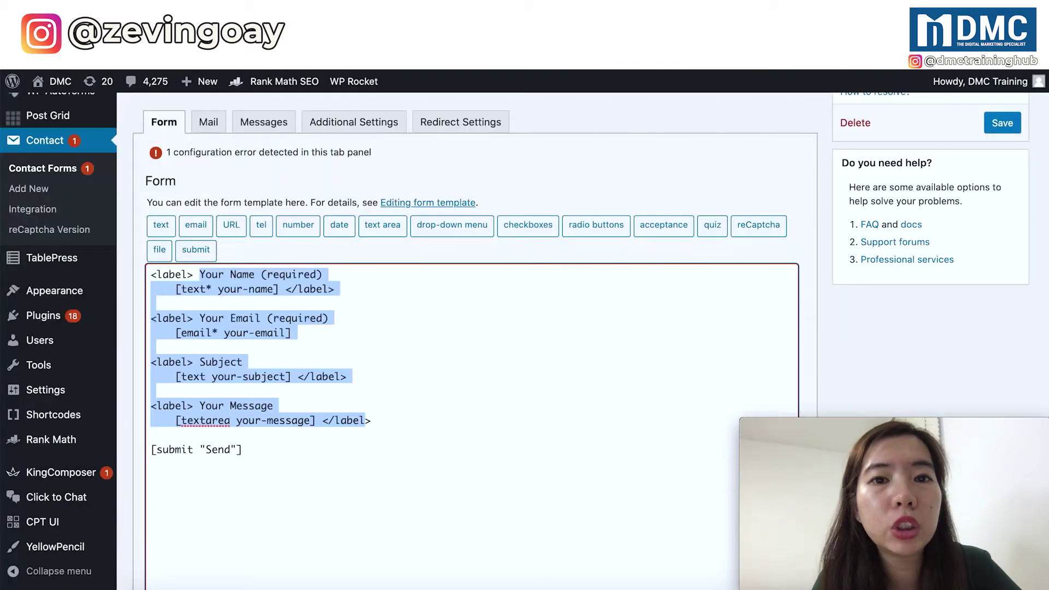
pyautogui.click(316, 334)
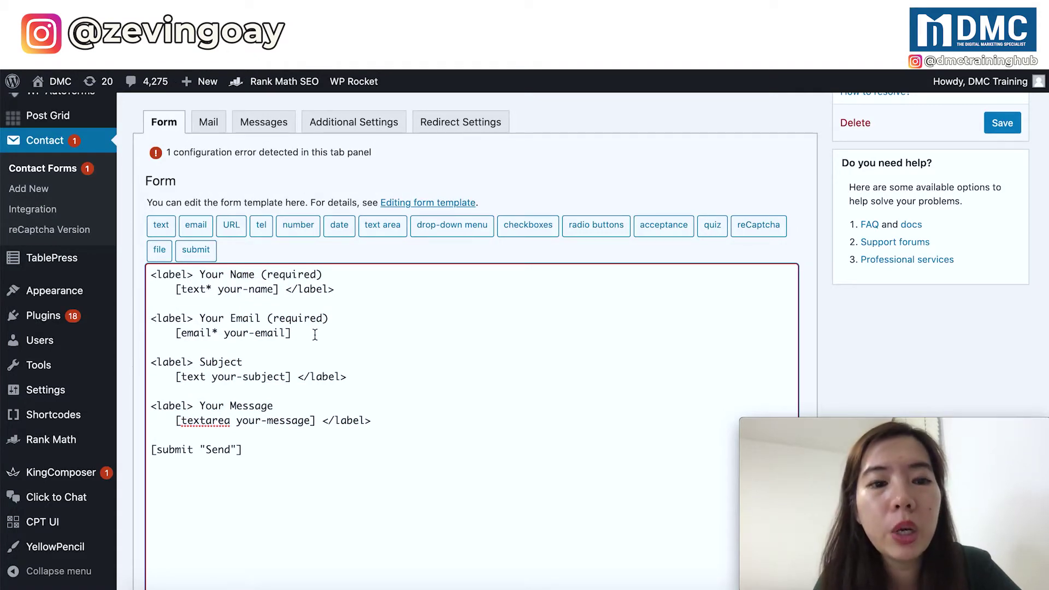
pyautogui.press('Return')
pyautogui.press('Return')
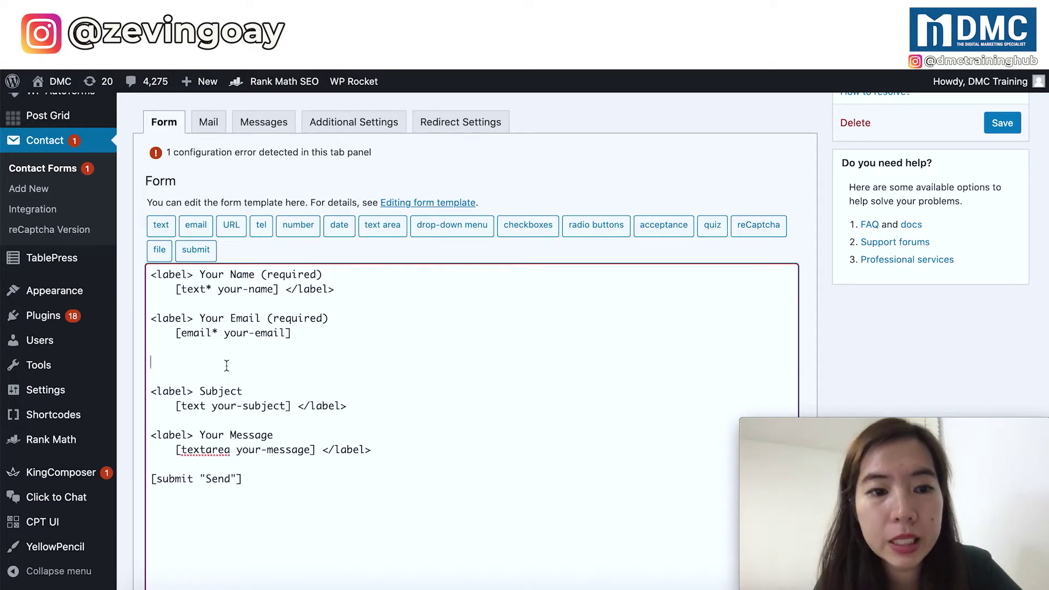
pyautogui.moveTo(304, 332); pyautogui.dragTo(139, 324)
pyautogui.hotkey('ctrl', 'c')
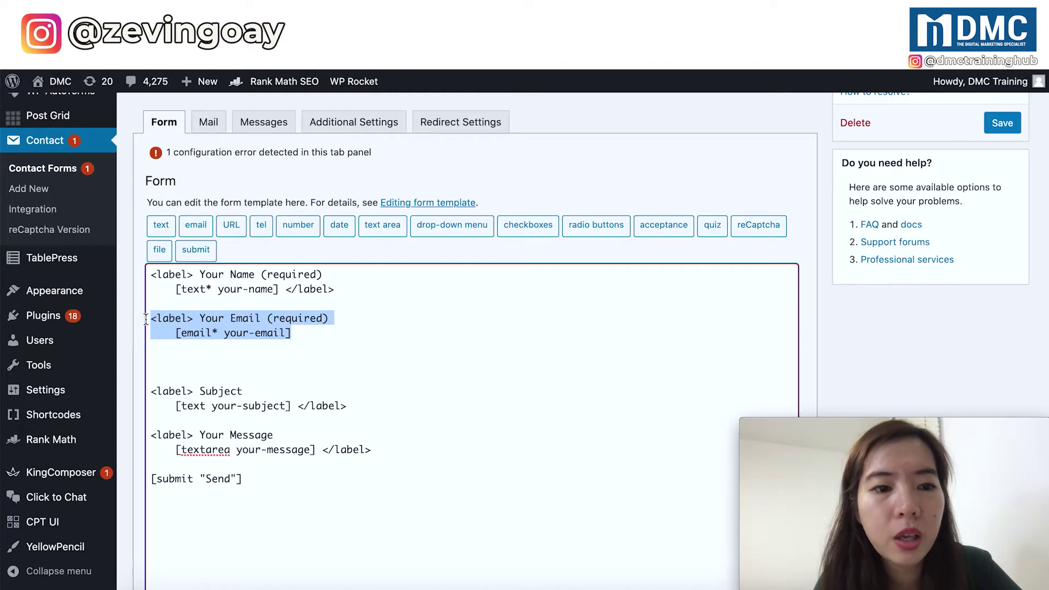
pyautogui.click(217, 356)
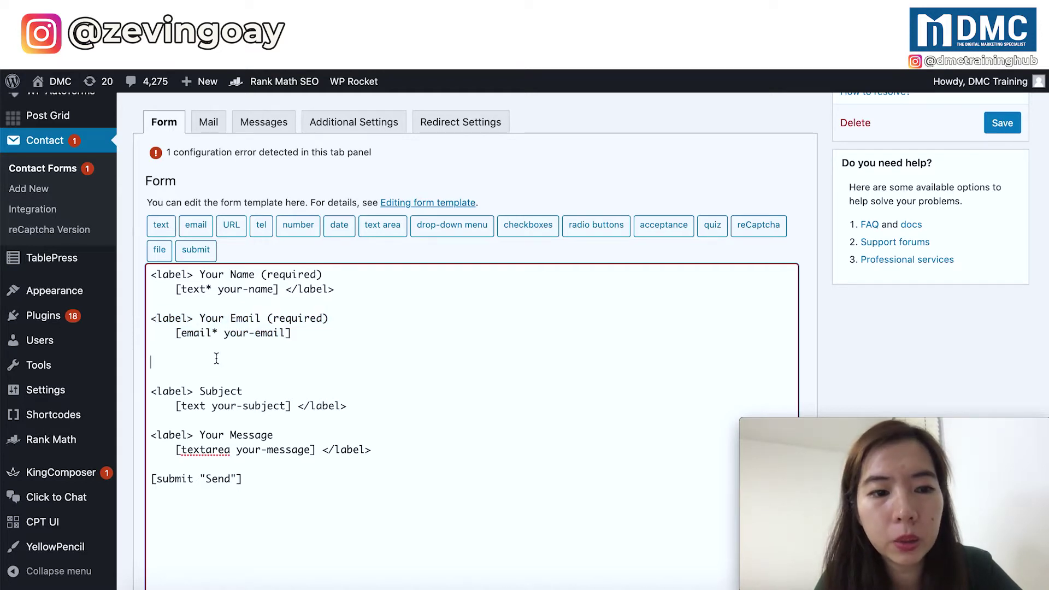
pyautogui.hotkey('ctrl', 'v')
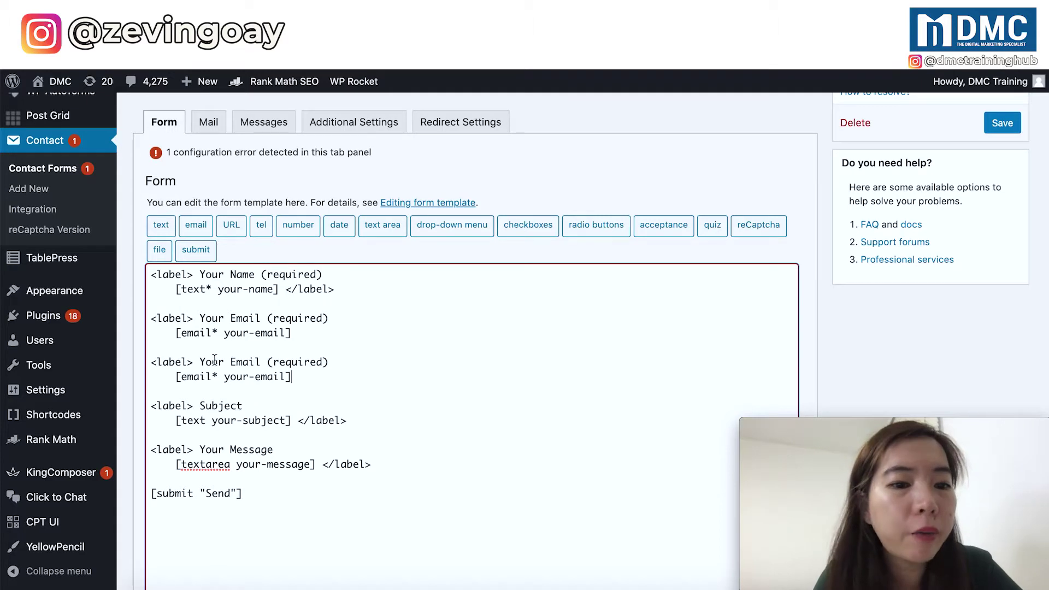
# - Select the copied Your Email label and compare it with the sample form's Your Workshop label
pyautogui.moveTo(200, 361); pyautogui.dragTo(325, 361)
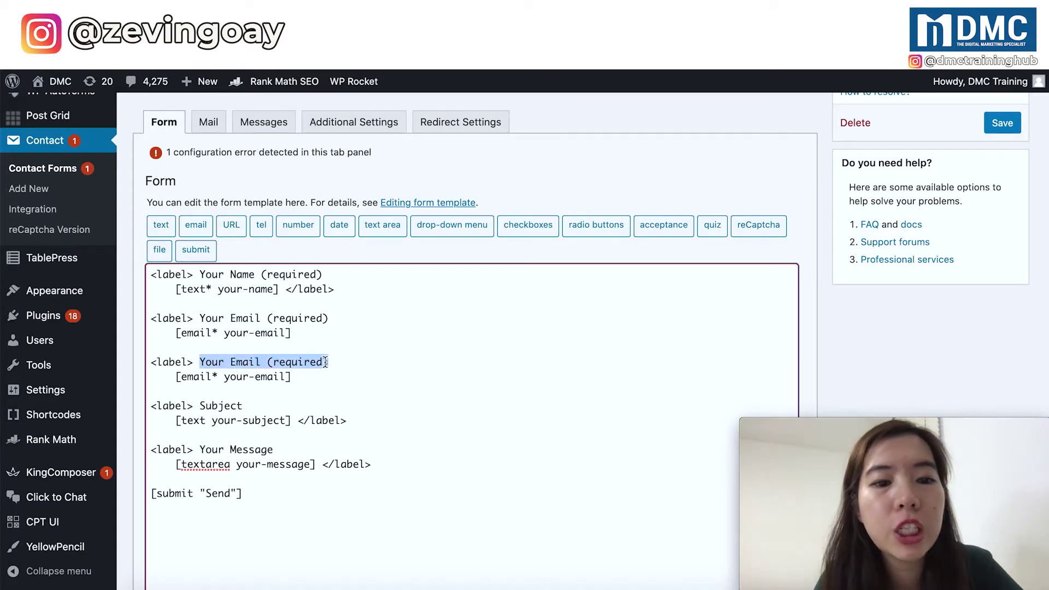
pyautogui.hotkey('shift', 'Right')
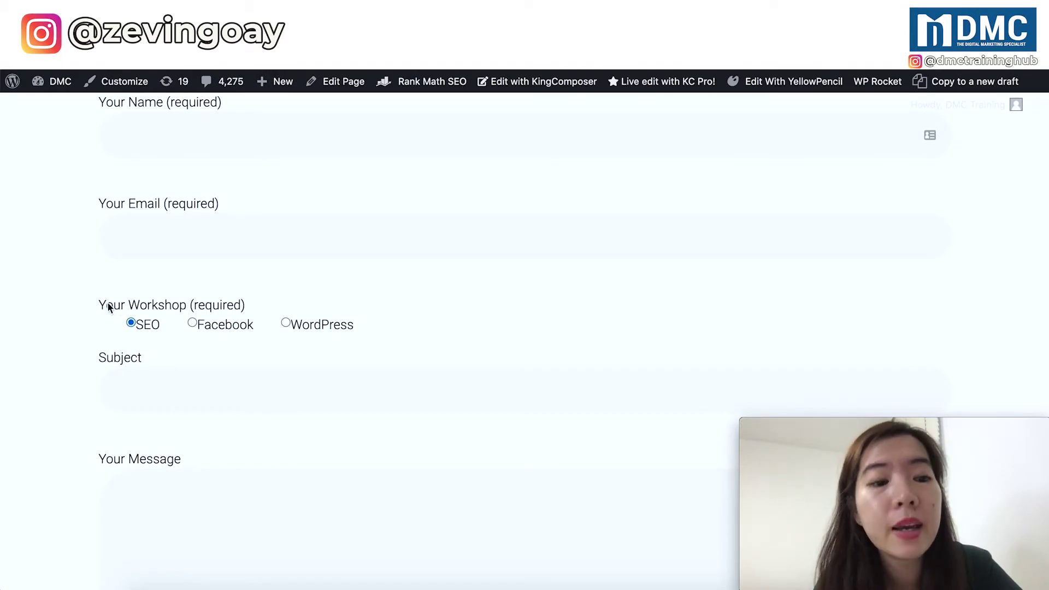
pyautogui.moveTo(108, 307); pyautogui.dragTo(241, 309)
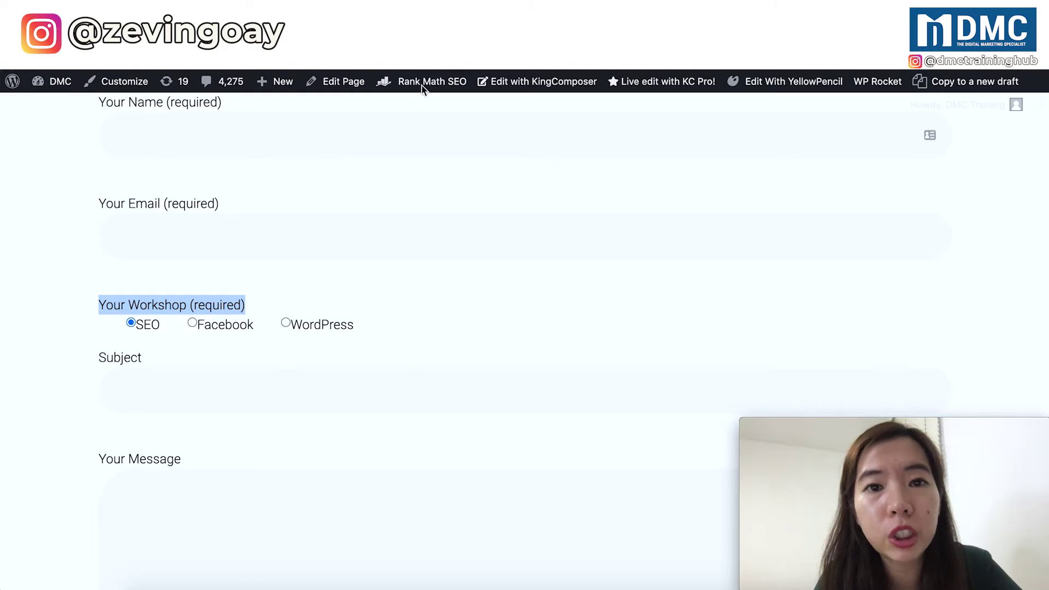
pyautogui.hotkey('ctrl', 'Tab')
# - Change the copied label from 'Your Email' to 'Your Preferred Workshop (required)'
pyautogui.doubleClick(242, 364)
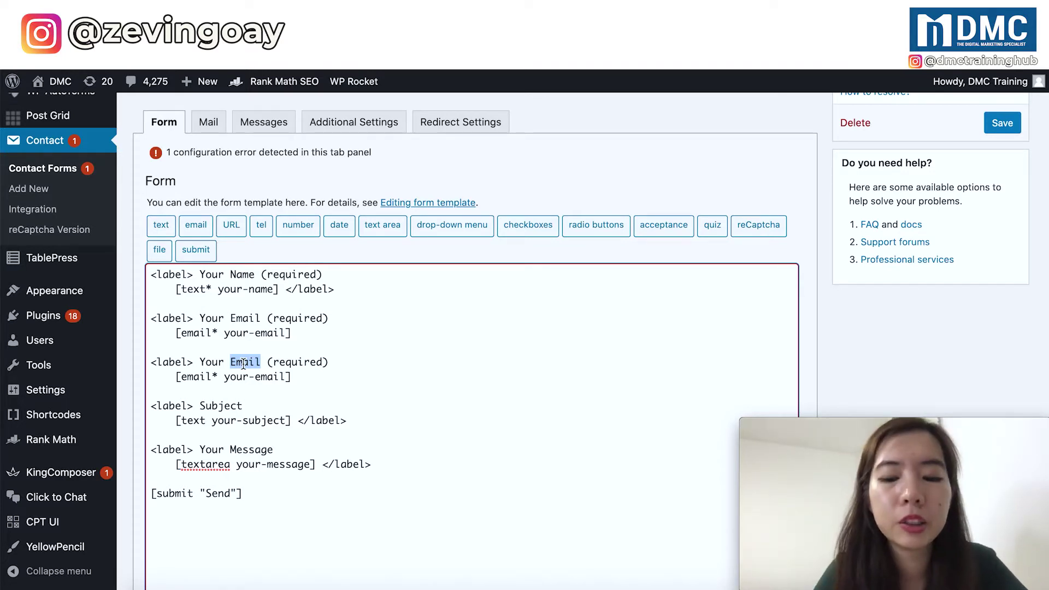
pyautogui.write('Workshop')
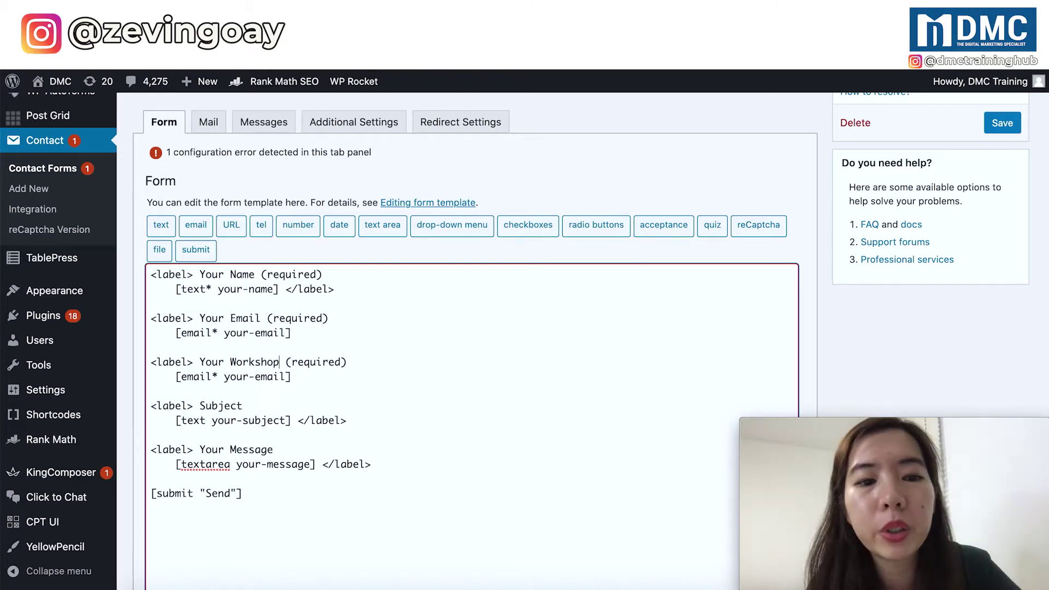
pyautogui.click(230, 362)
pyautogui.write('Preferred')
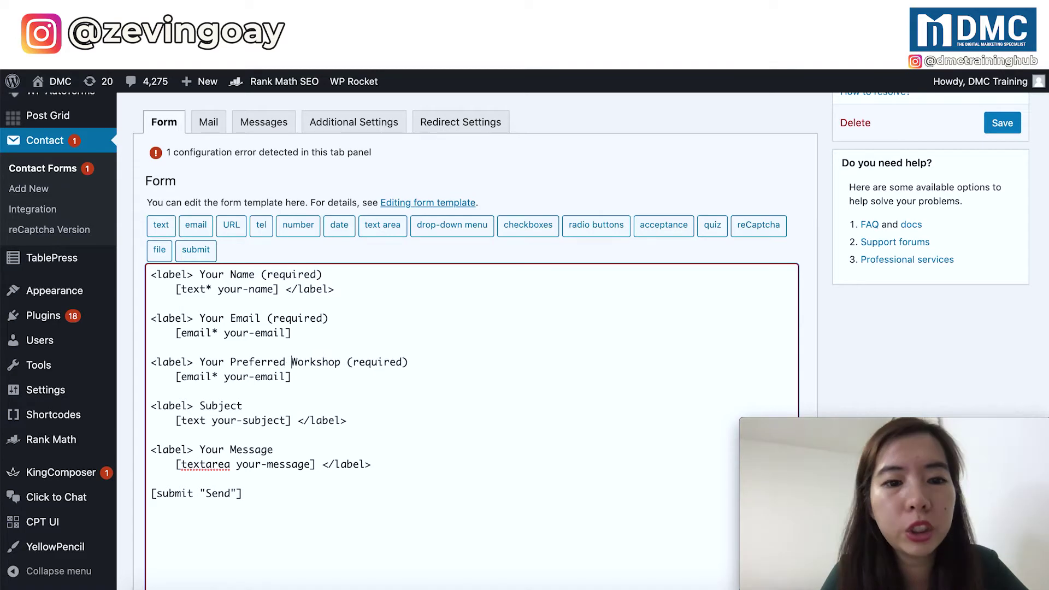
pyautogui.moveTo(175, 377); pyautogui.dragTo(316, 379)
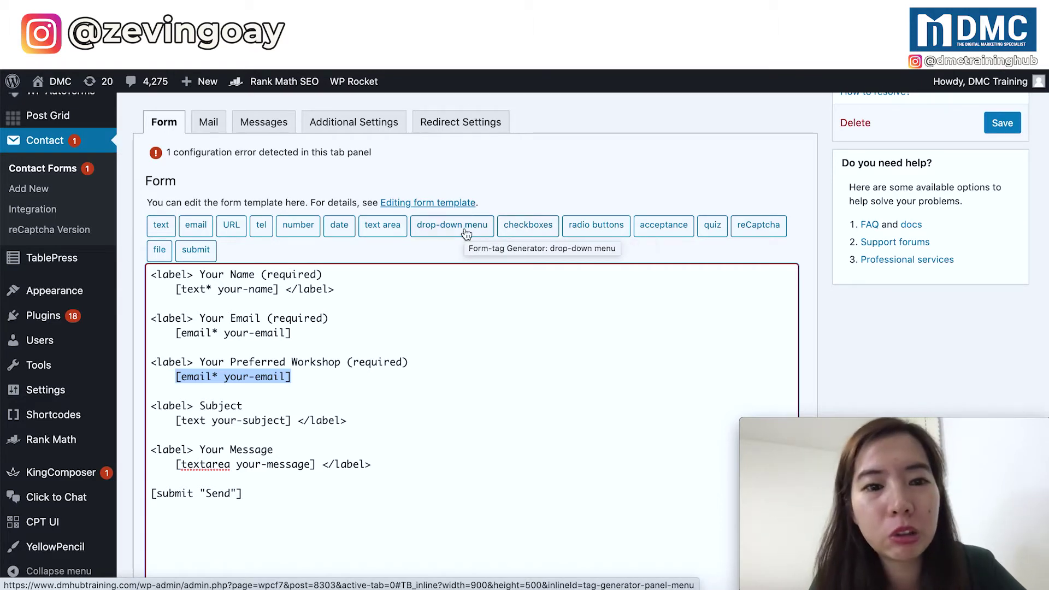
pyautogui.click(587, 233)
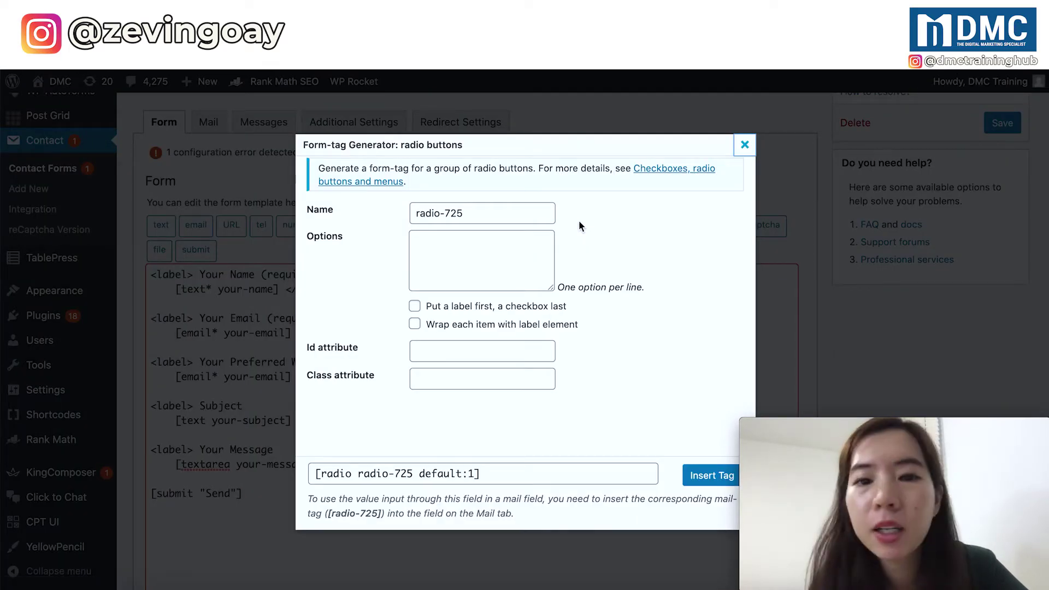
# - Name the radio-button field 'workshop', briefly trying 'workshop-zevin' before reverting it
pyautogui.tripleClick(518, 217)
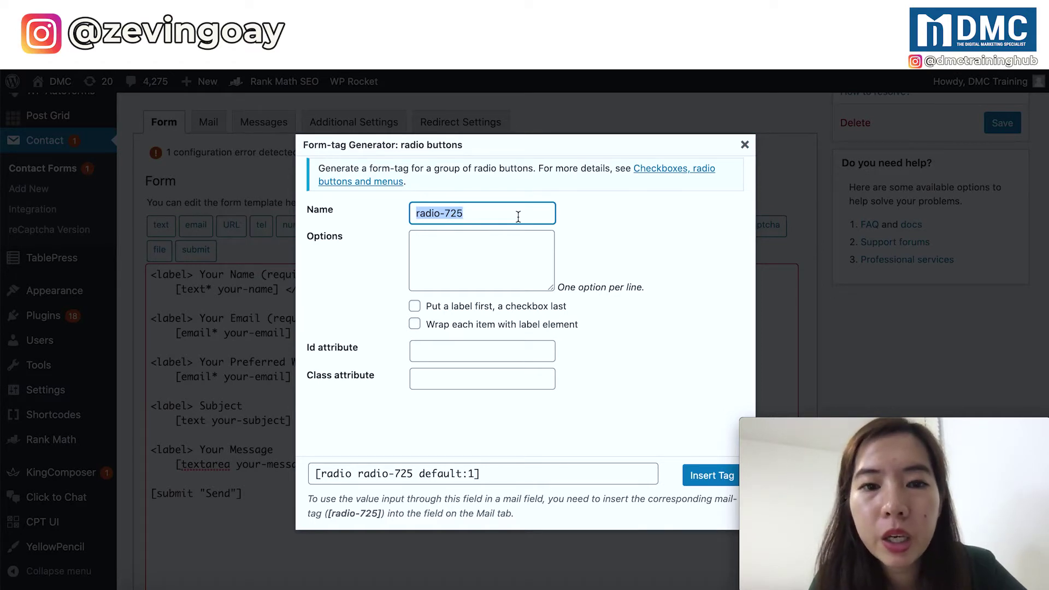
pyautogui.write('workshop')
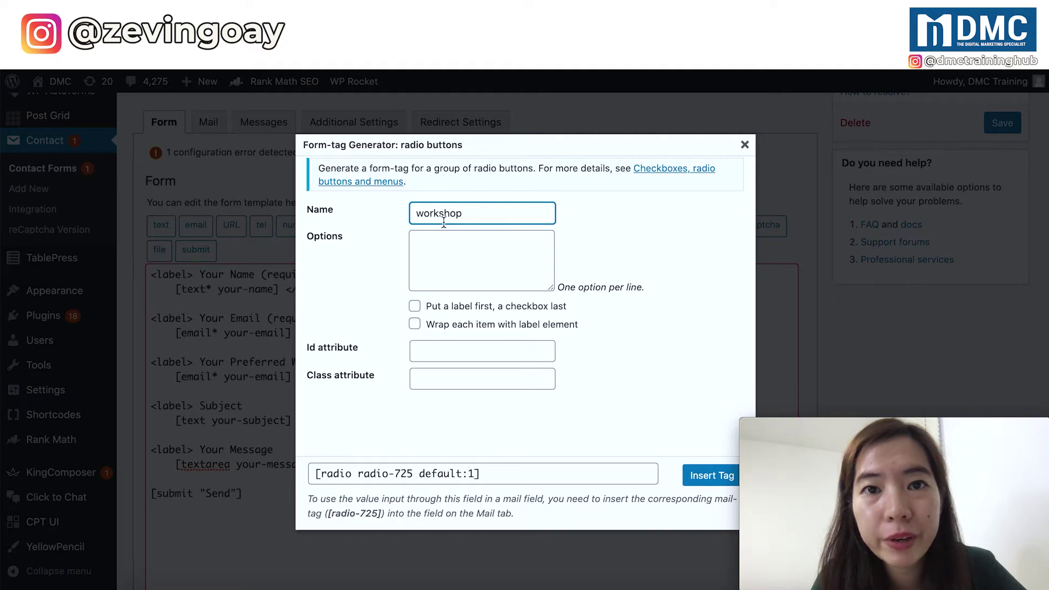
pyautogui.click(389, 424)
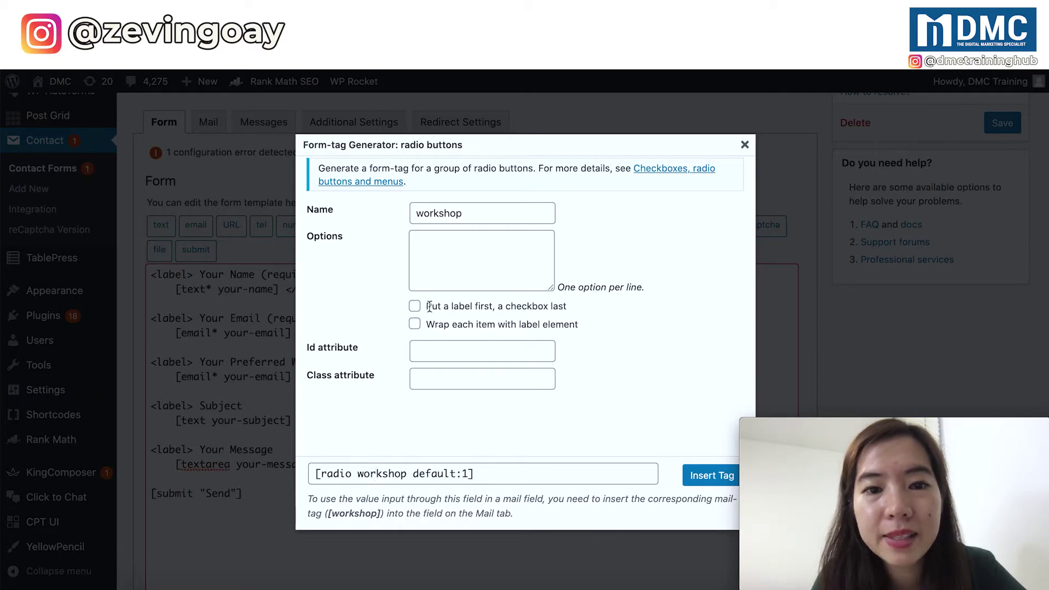
pyautogui.click(470, 212)
pyautogui.write('-zevin')
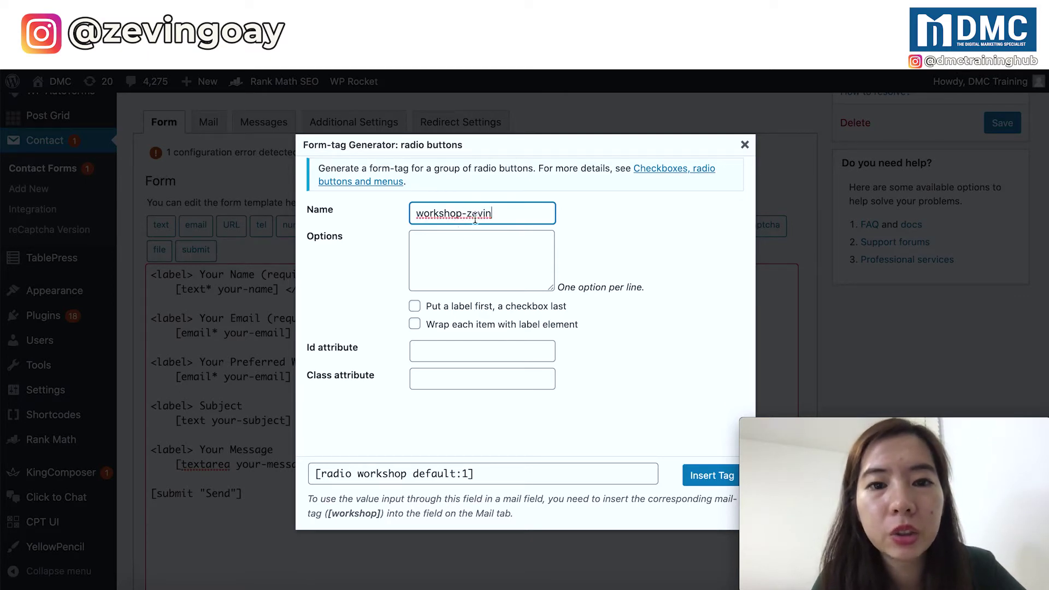
pyautogui.click(381, 438)
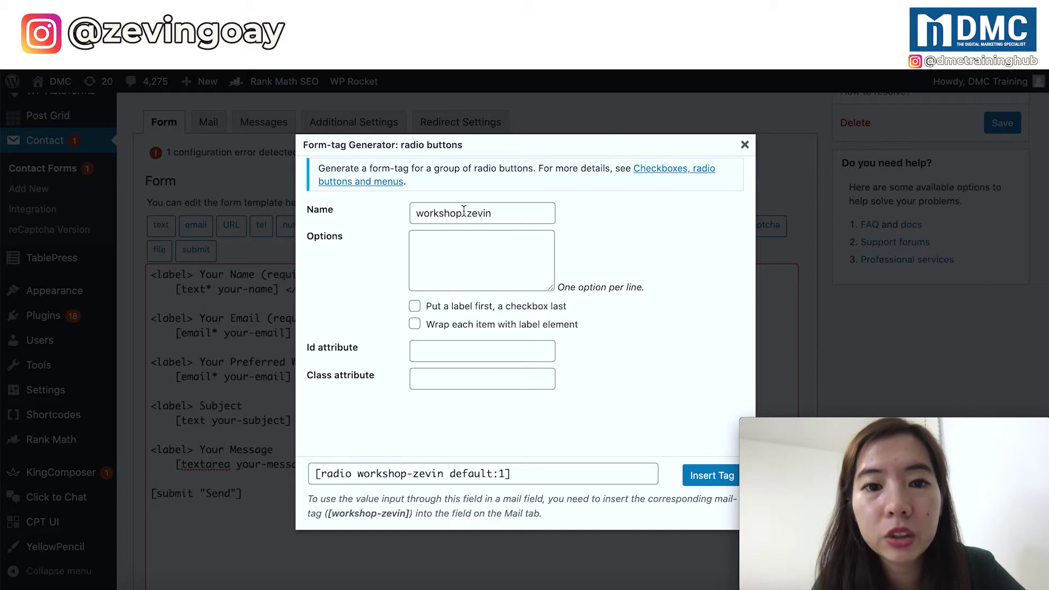
pyautogui.moveTo(464, 212); pyautogui.dragTo(488, 212)
pyautogui.click(491, 213)
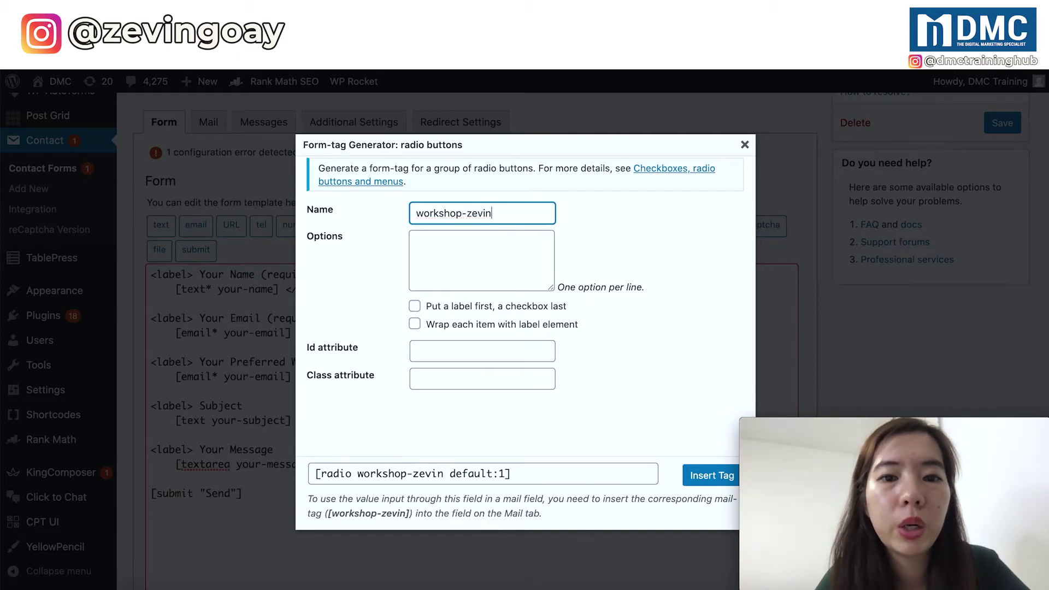
pyautogui.press('BackSpace')
pyautogui.press('BackSpace')
pyautogui.press('BackSpace')
pyautogui.press('BackSpace')
pyautogui.press('BackSpace')
pyautogui.press('BackSpace')
pyautogui.click(606, 218)
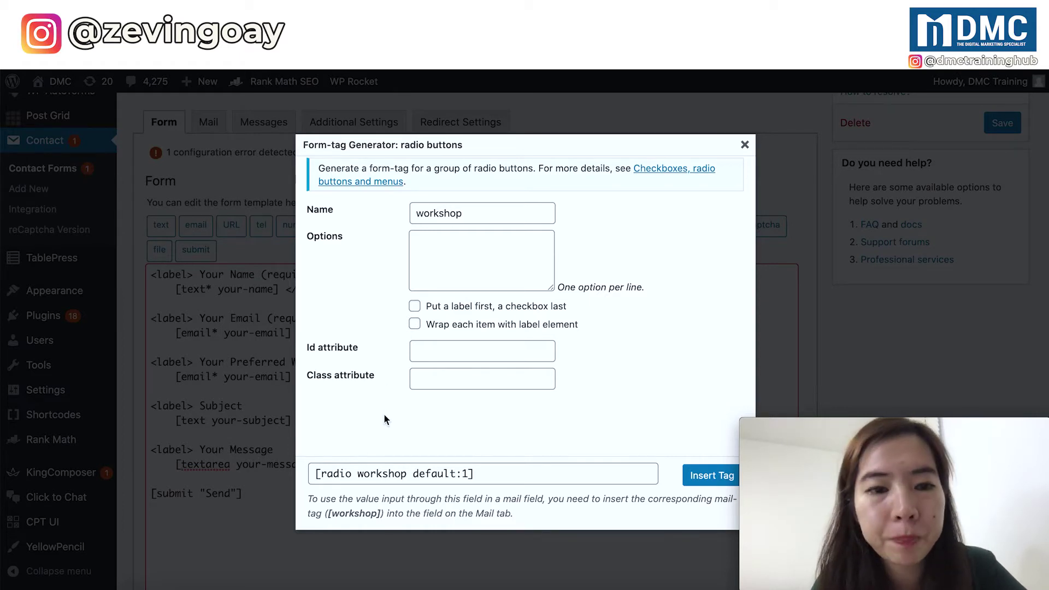
pyautogui.click(441, 251)
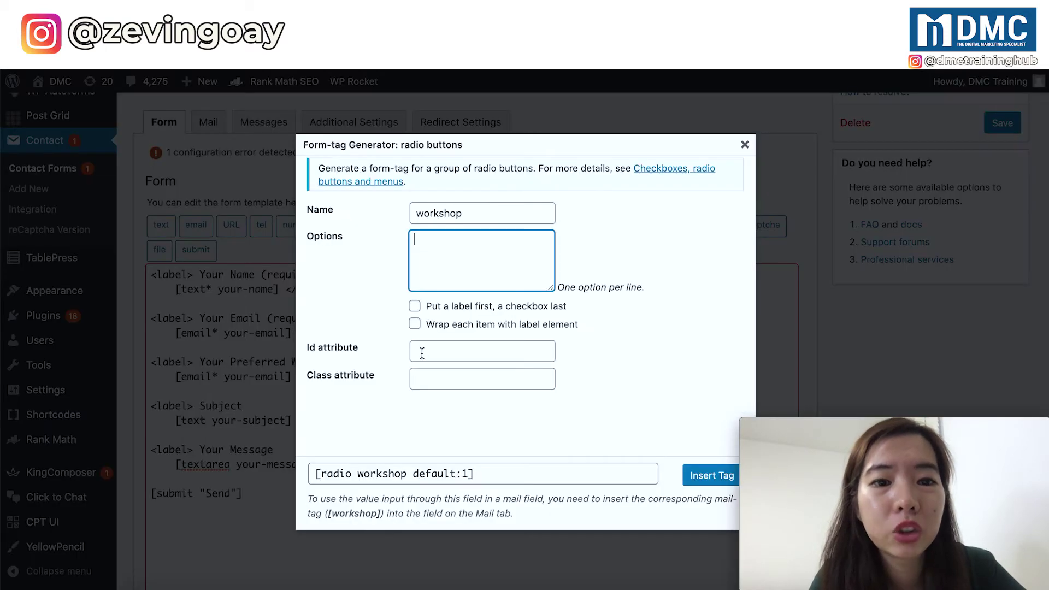
# - Enter the options E-Commerce, WordPress, Social Media, Facebook and SEO, one per line
pyautogui.write('E-Commerce')
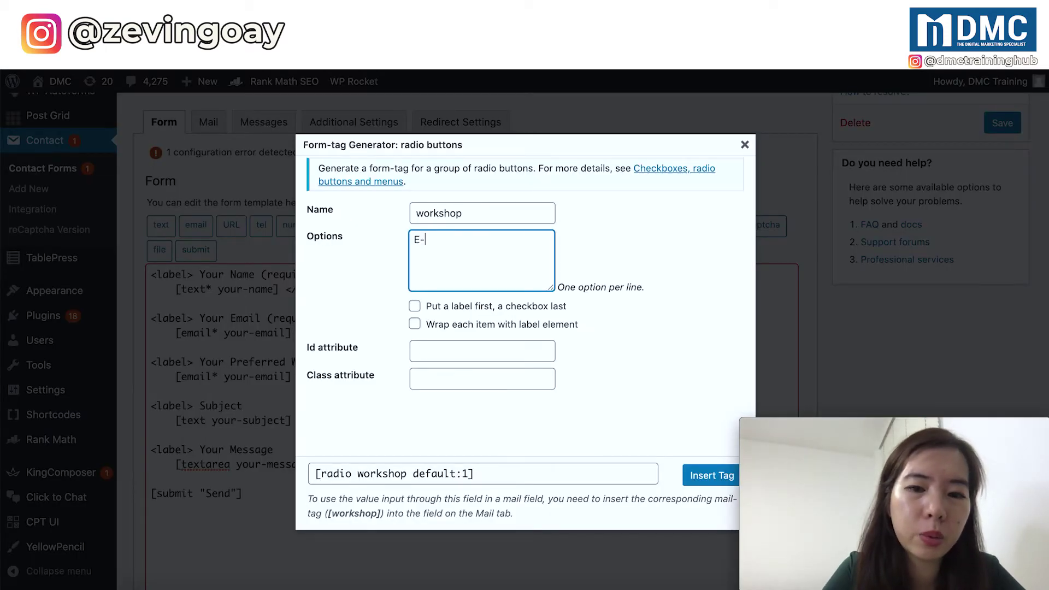
pyautogui.press('Return')
pyautogui.write('WordPress')
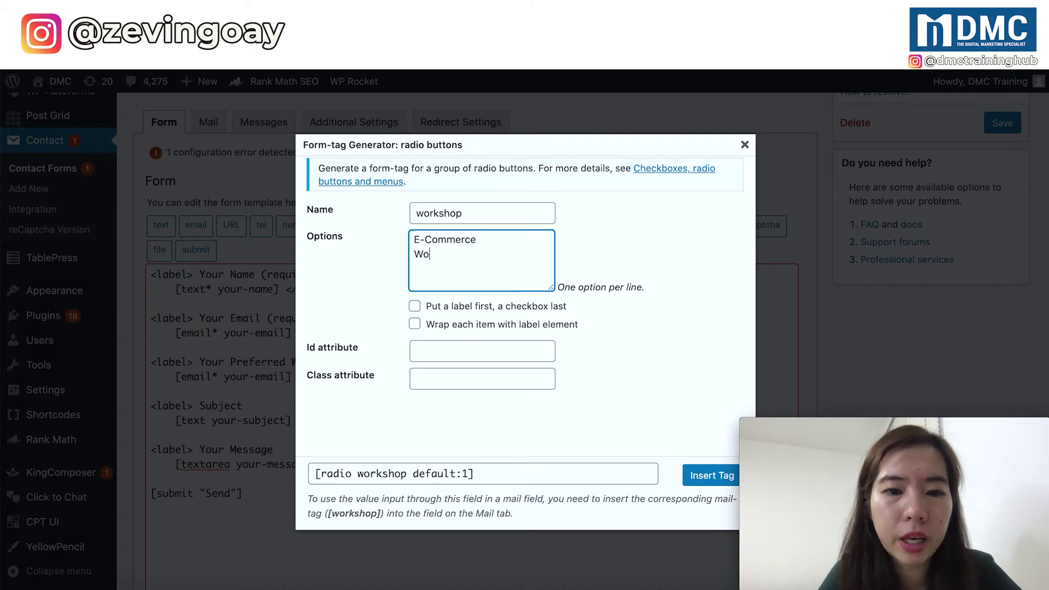
pyautogui.press('Return')
pyautogui.write('Social Media')
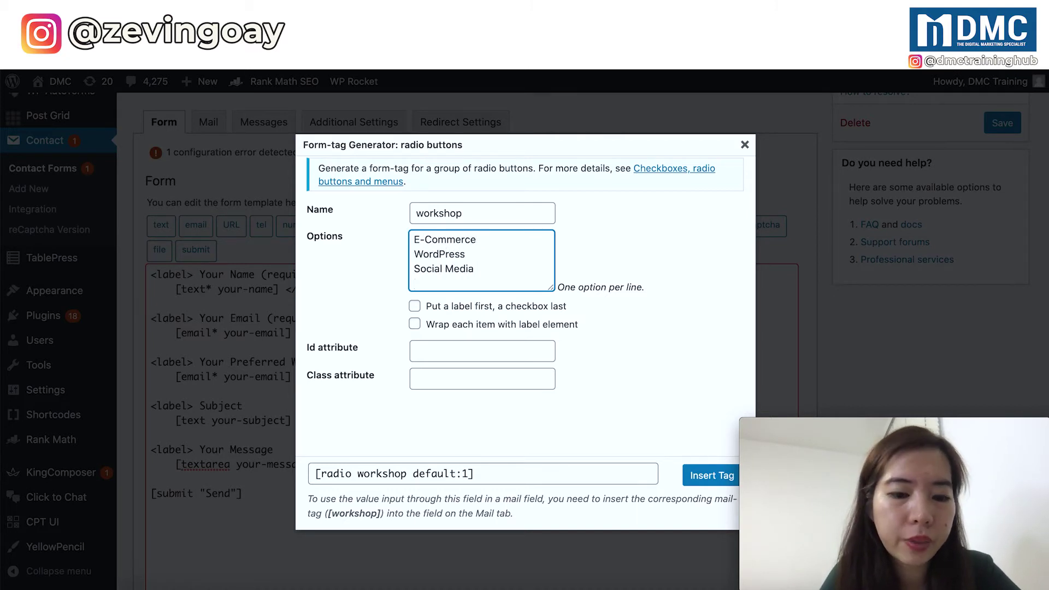
pyautogui.write('Facebook')
pyautogui.press('Return')
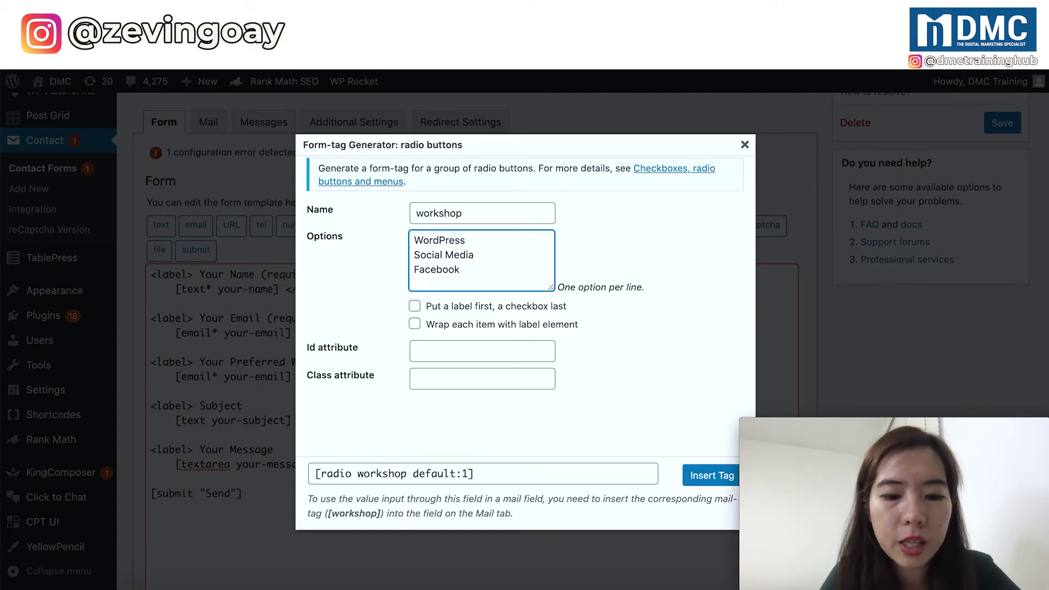
pyautogui.write('SEO')
pyautogui.scroll(2, 452, 254)
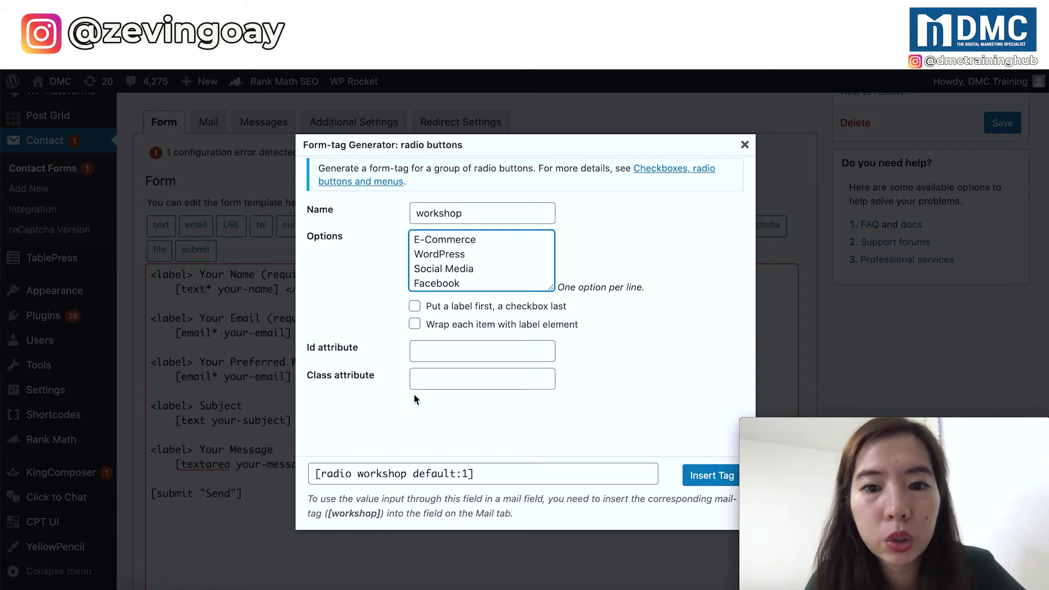
pyautogui.click(533, 432)
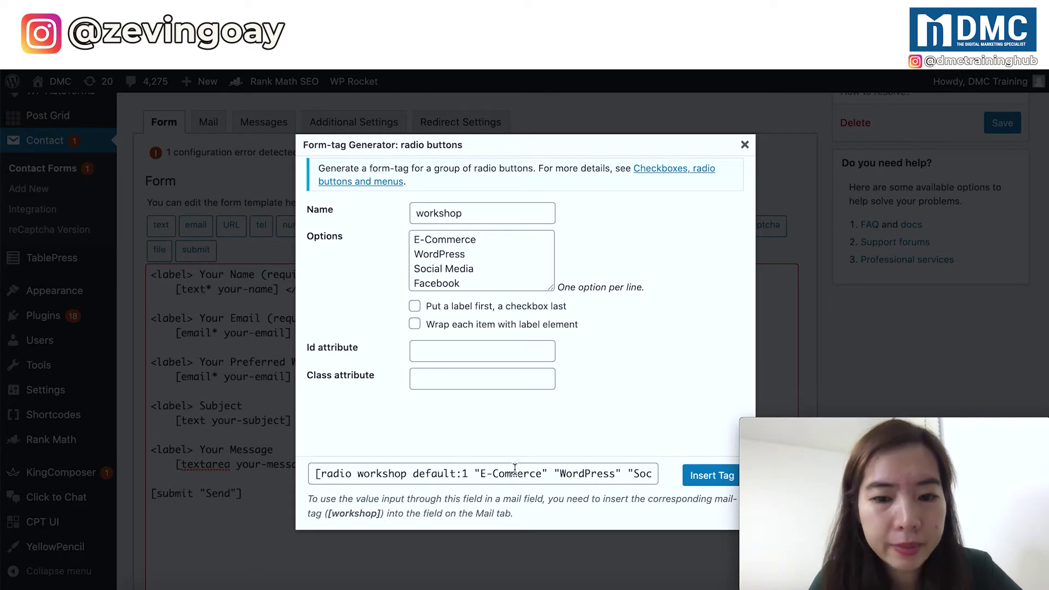
# - Copy the generated [radio workshop default:1 ...] tag and close the tag generator
pyautogui.moveTo(486, 474); pyautogui.dragTo(602, 477)
pyautogui.doubleClick(602, 475)
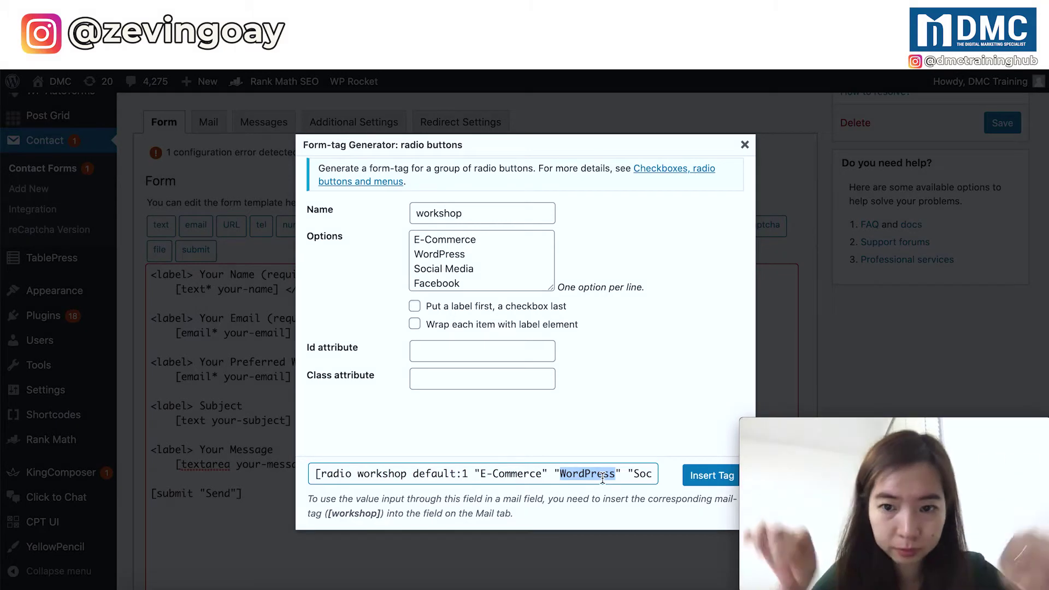
pyautogui.click(602, 477)
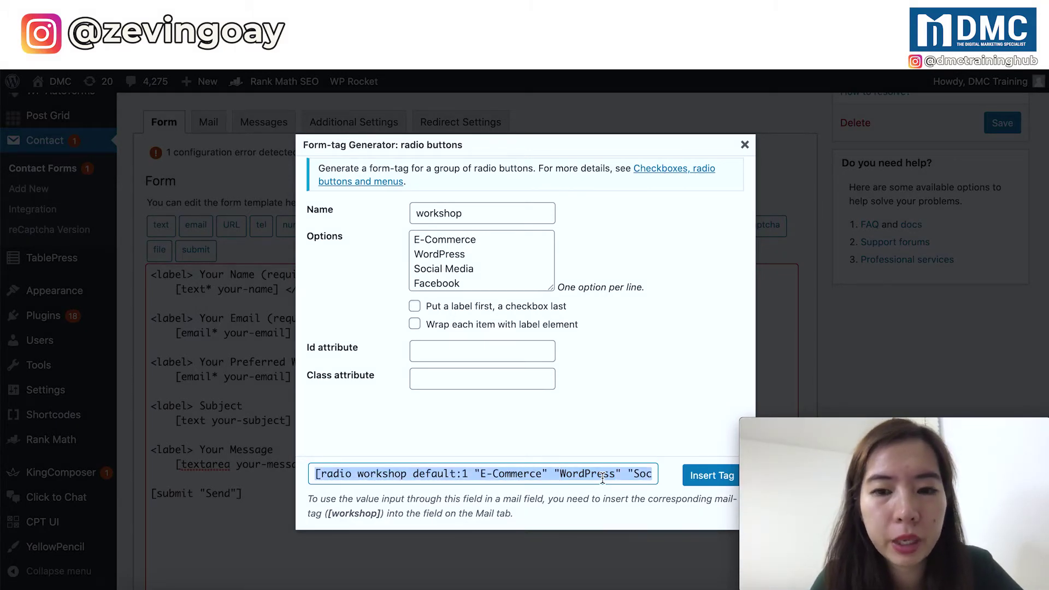
pyautogui.click(744, 145)
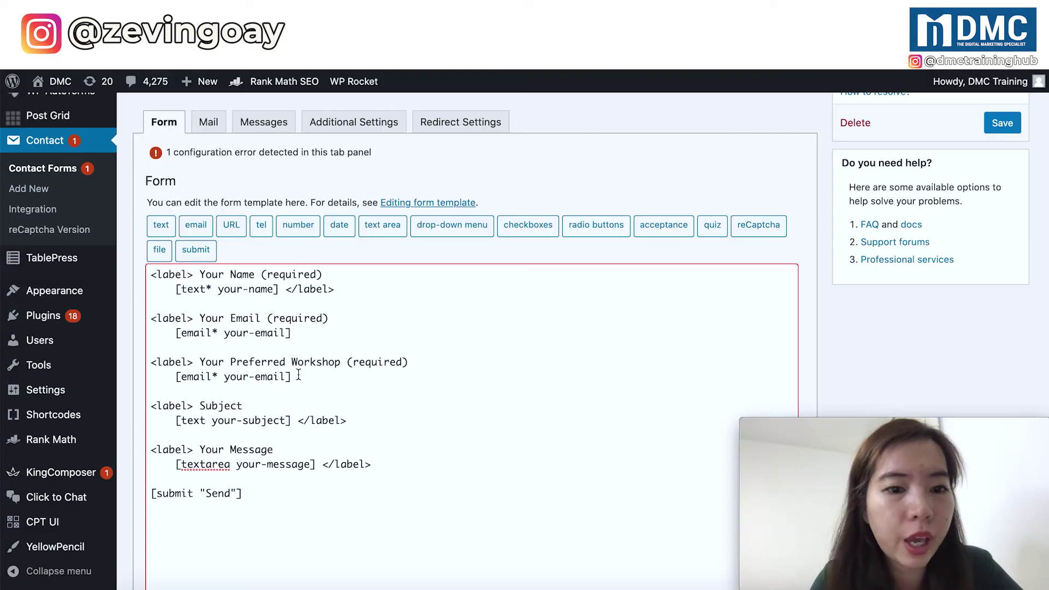
pyautogui.moveTo(299, 375); pyautogui.dragTo(175, 376)
# - Replace [email* your-email] on the Workshop line with the radio workshop tag and save Contact Form Demo 1
pyautogui.write('[radio workshop default:1 "E-Commerce" "WordPress" "Social Media" "Facebook" "SEO"]')
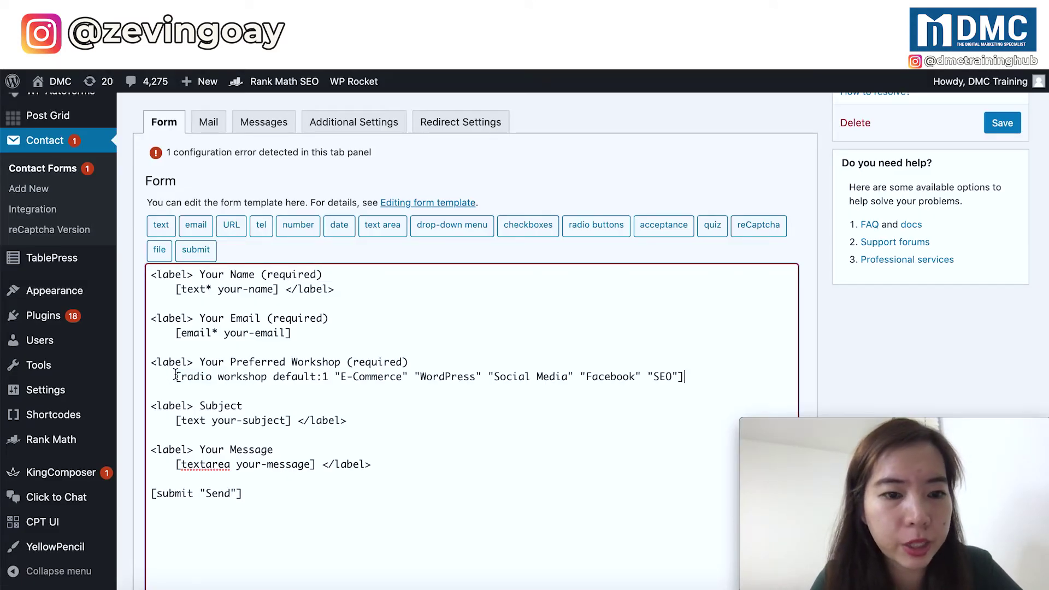
pyautogui.scroll(-5, 175, 376)
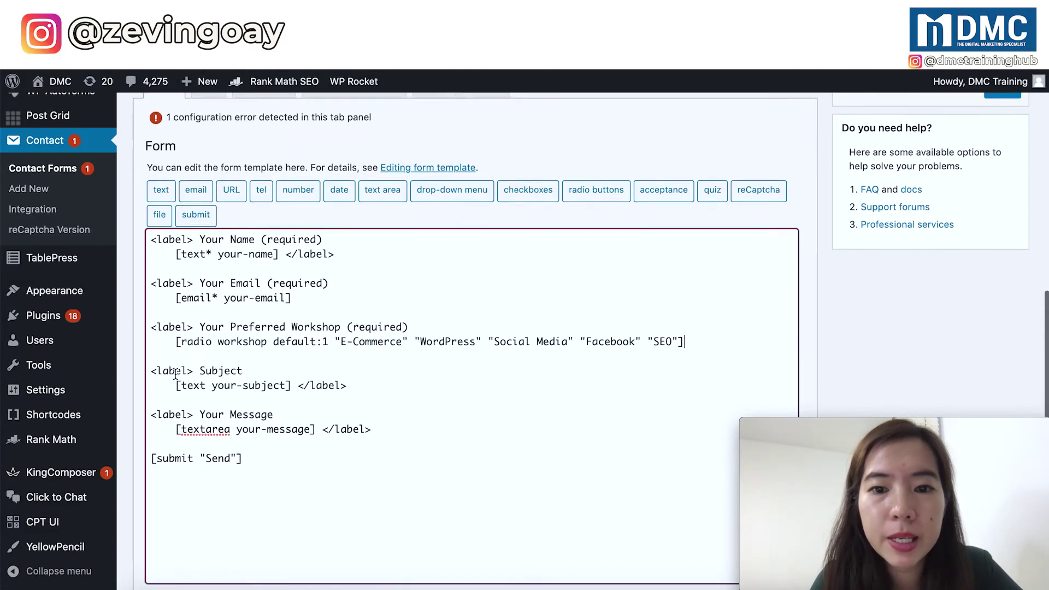
pyautogui.click(159, 517)
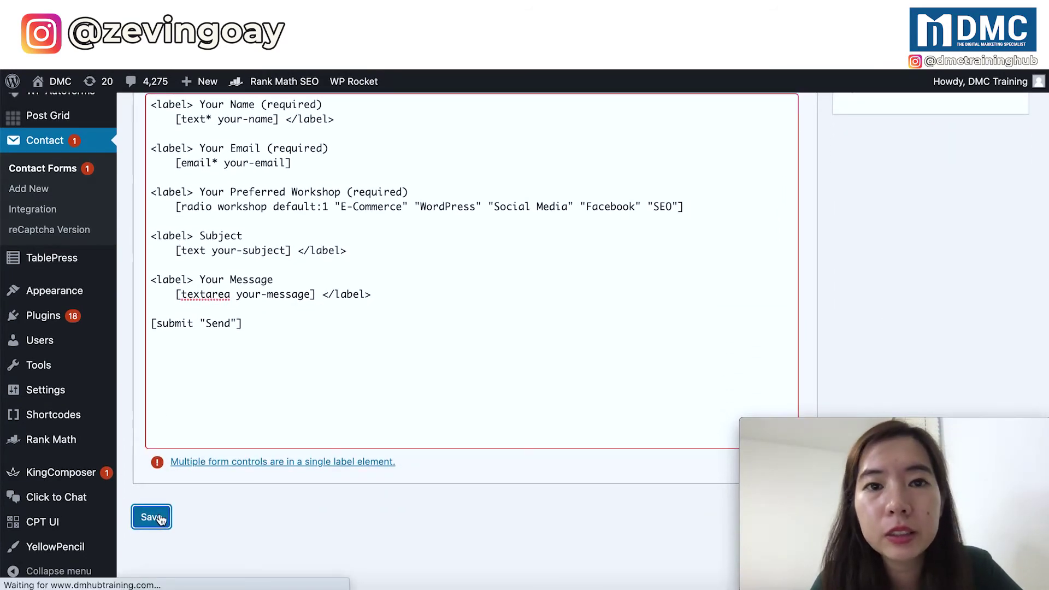
pyautogui.scroll(-6, 160, 519)
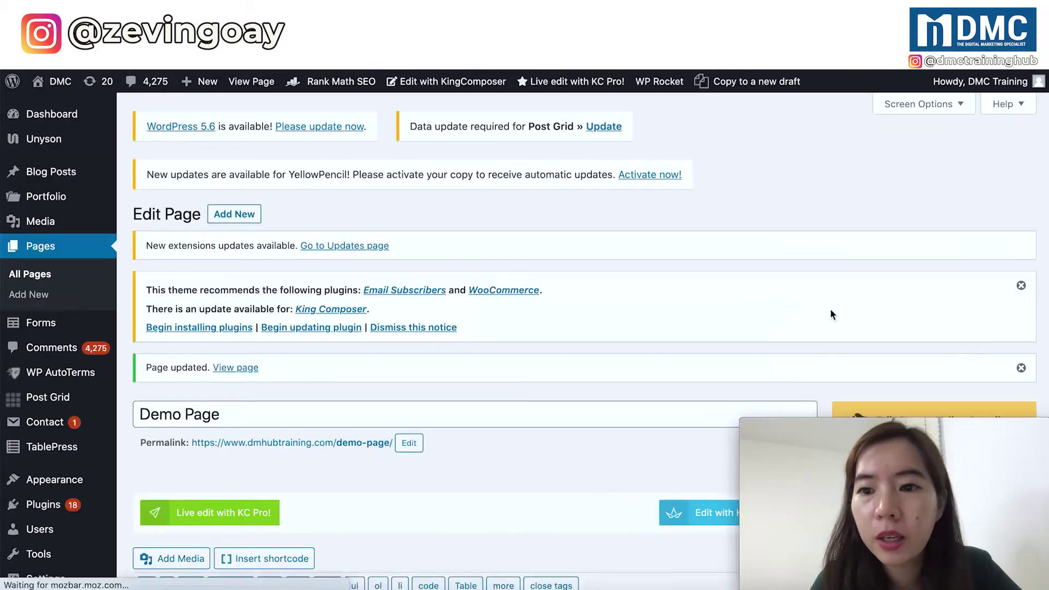
# - Update the Demo Page
pyautogui.scroll(-7, 830, 309)
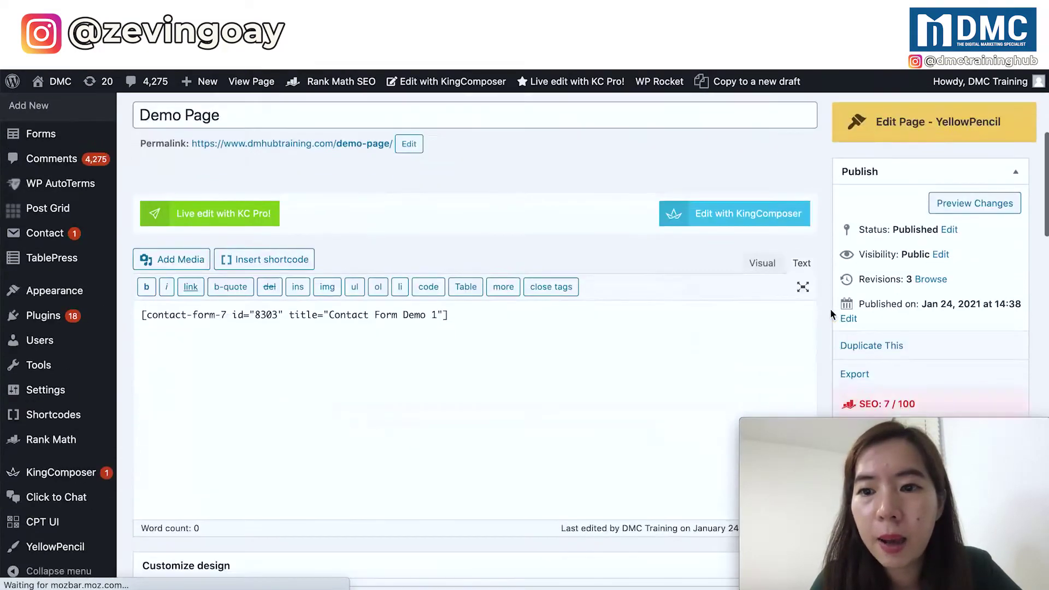
pyautogui.scroll(-4, 830, 308)
pyautogui.click(992, 279)
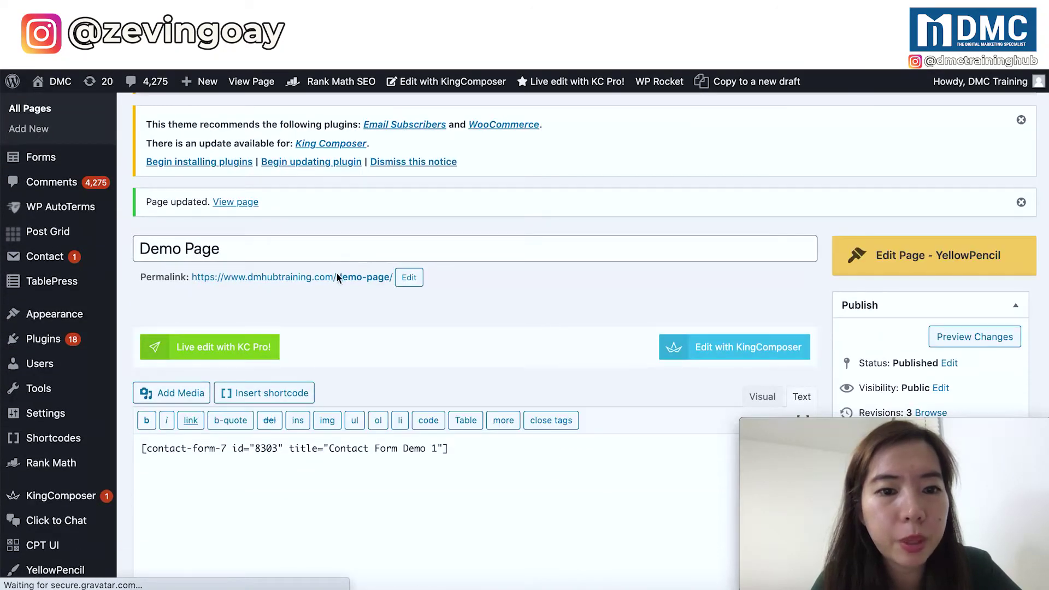
# - Open the live Demo Page in a new tab and check the five workshop radio options
pyautogui.rightClick(334, 279)
pyautogui.click(385, 281)
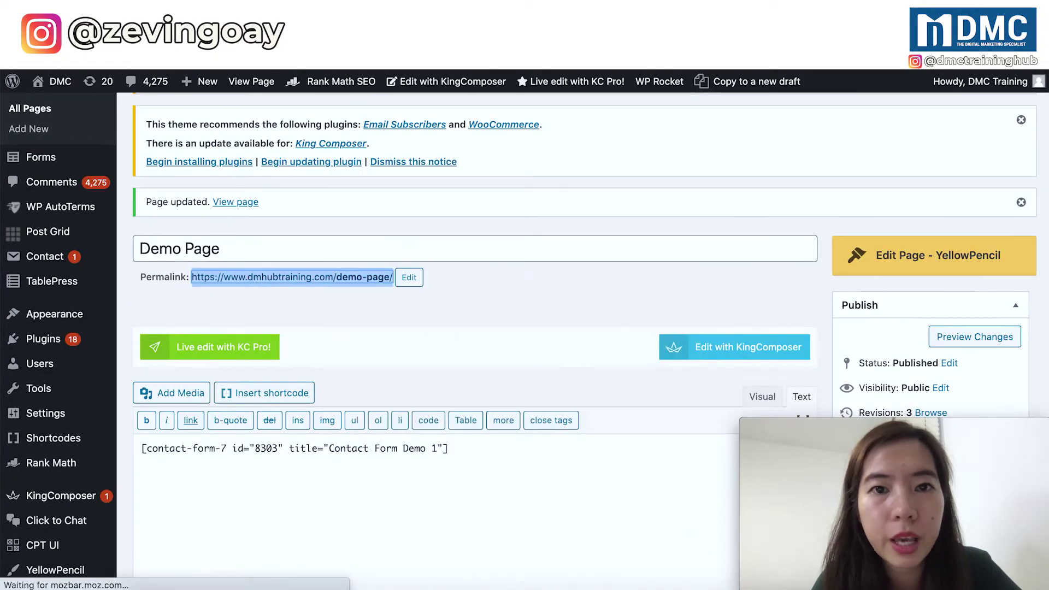
pyautogui.hotkey('ctrl', 'Tab')
pyautogui.scroll(-3, 304, 354)
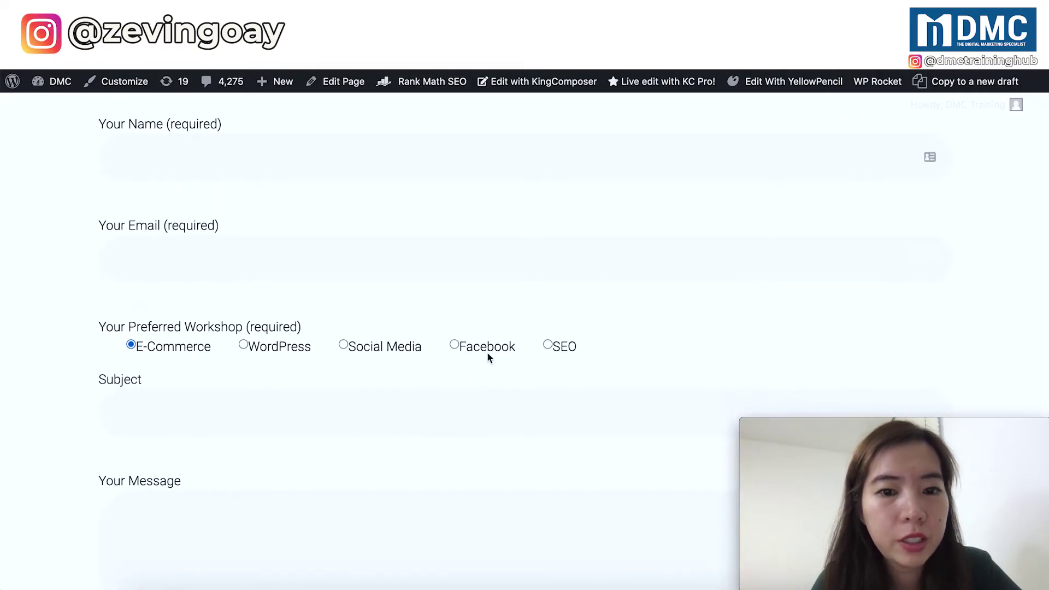
pyautogui.moveTo(55, 363); pyautogui.dragTo(78, 319)
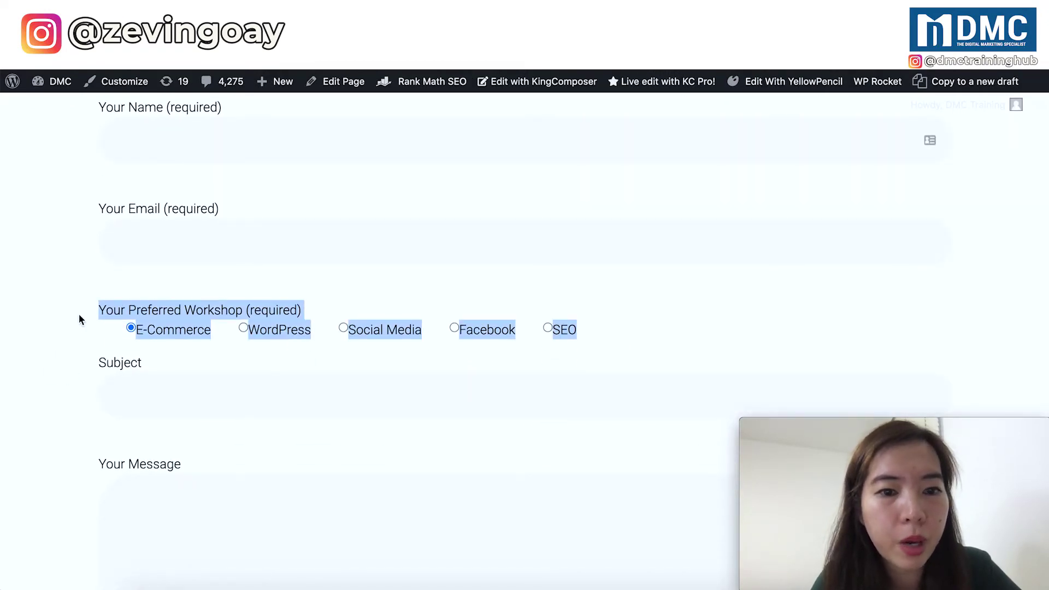
pyautogui.click(80, 319)
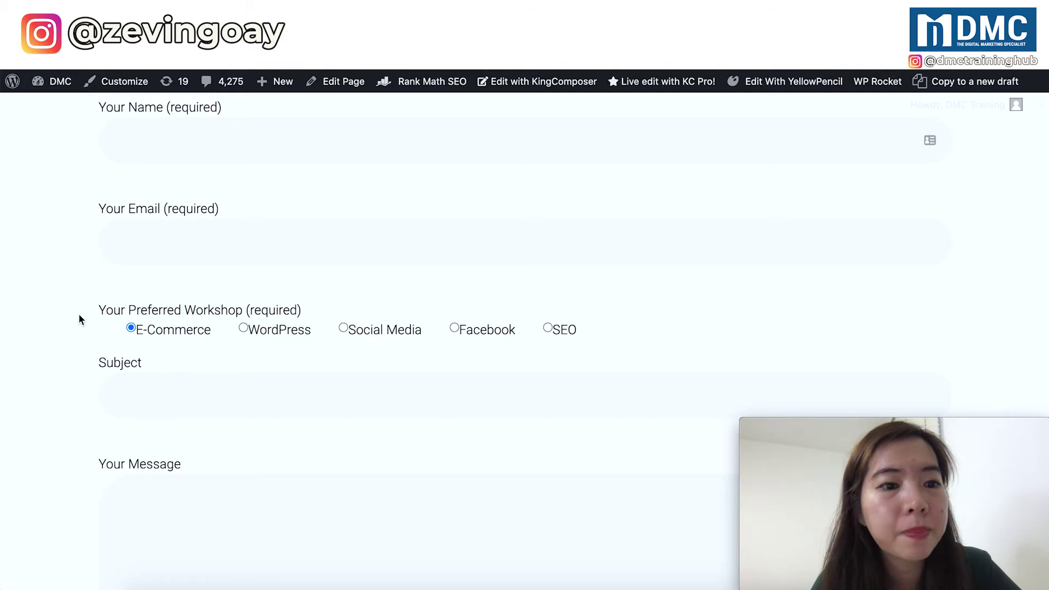
pyautogui.scroll(2, 79, 319)
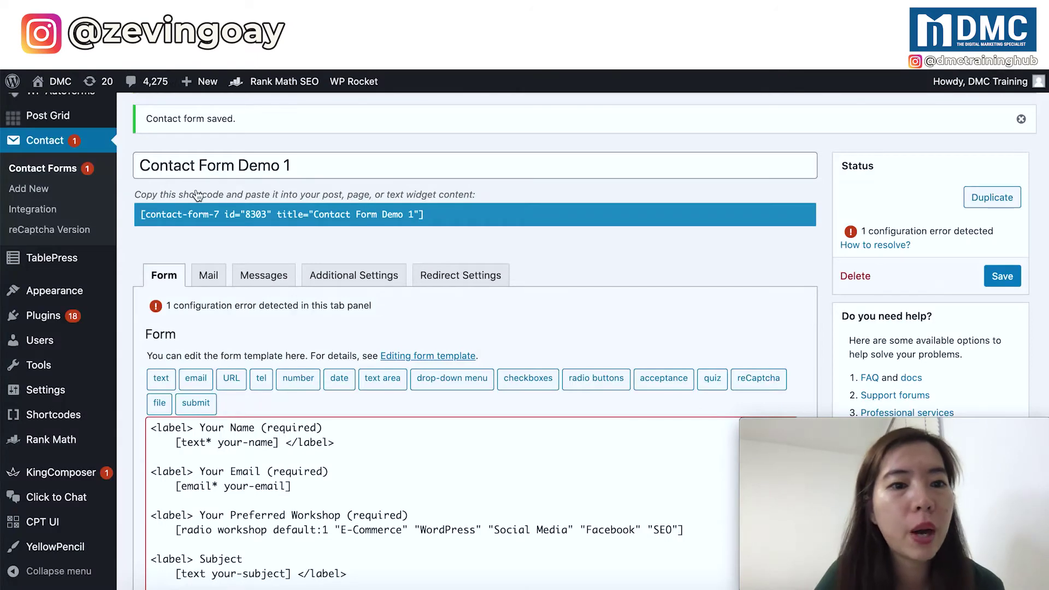
# - Open the Mail settings and locate [workshop] in the list of available mail-tags
pyautogui.click(216, 282)
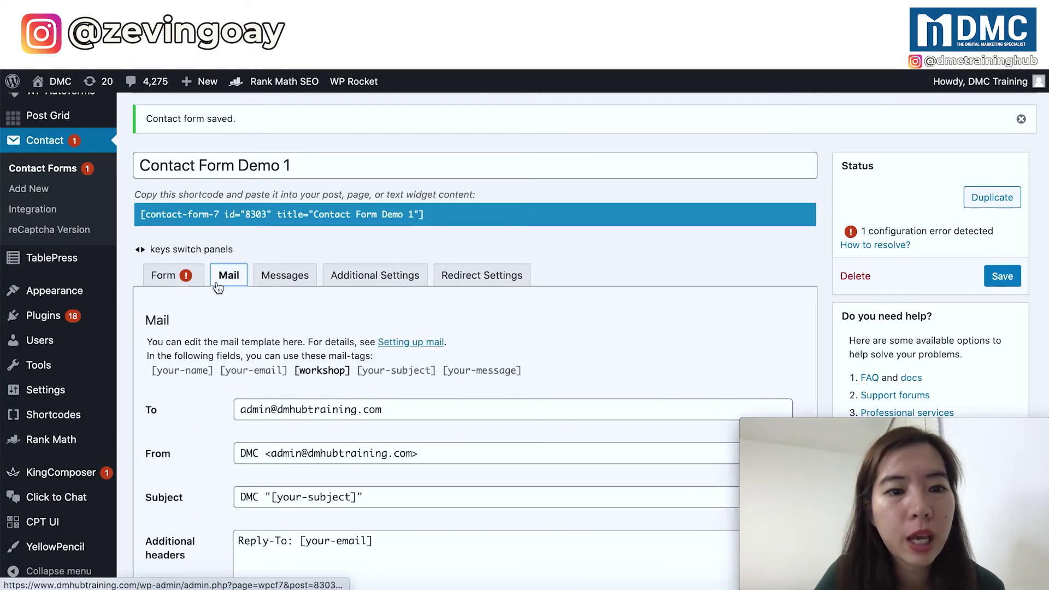
pyautogui.scroll(-1, 387, 417)
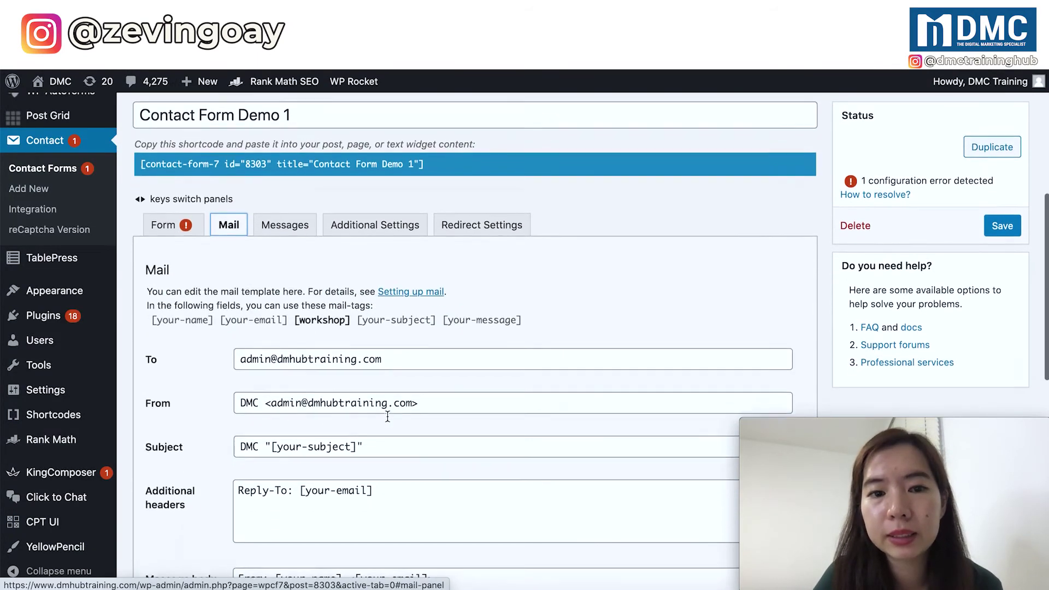
pyautogui.scroll(-1, 350, 355)
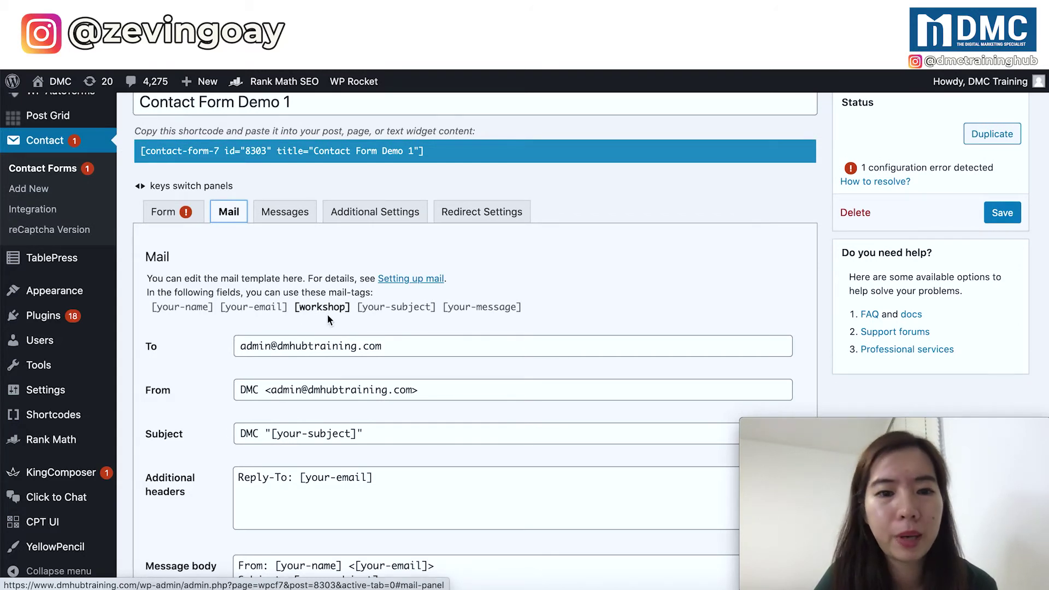
pyautogui.keyDown('shift'); pyautogui.click(479, 312); pyautogui.keyUp('shift')
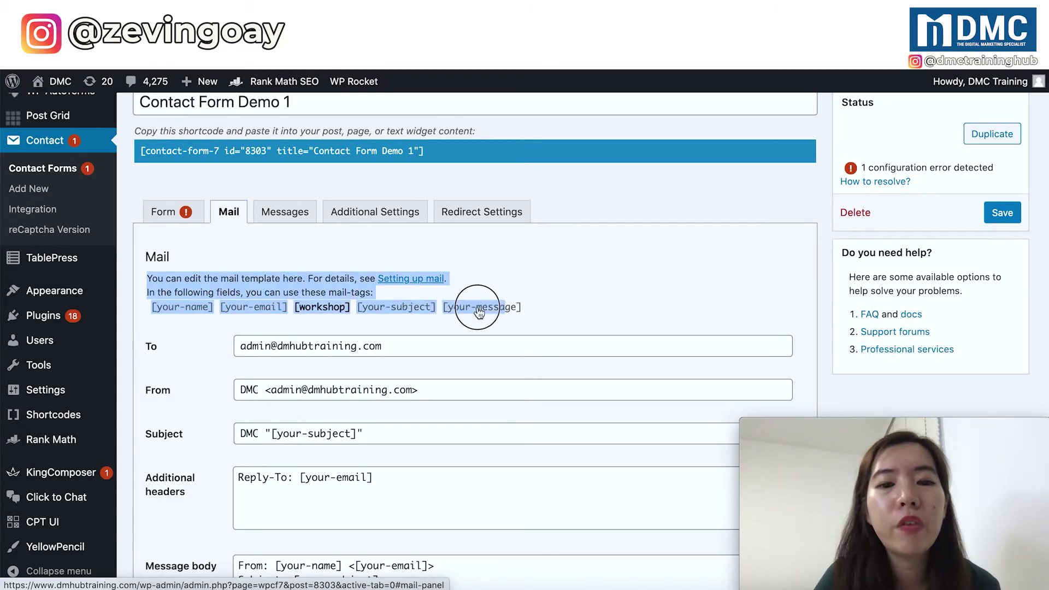
pyautogui.moveTo(502, 270); pyautogui.dragTo(524, 314)
pyautogui.click(524, 316)
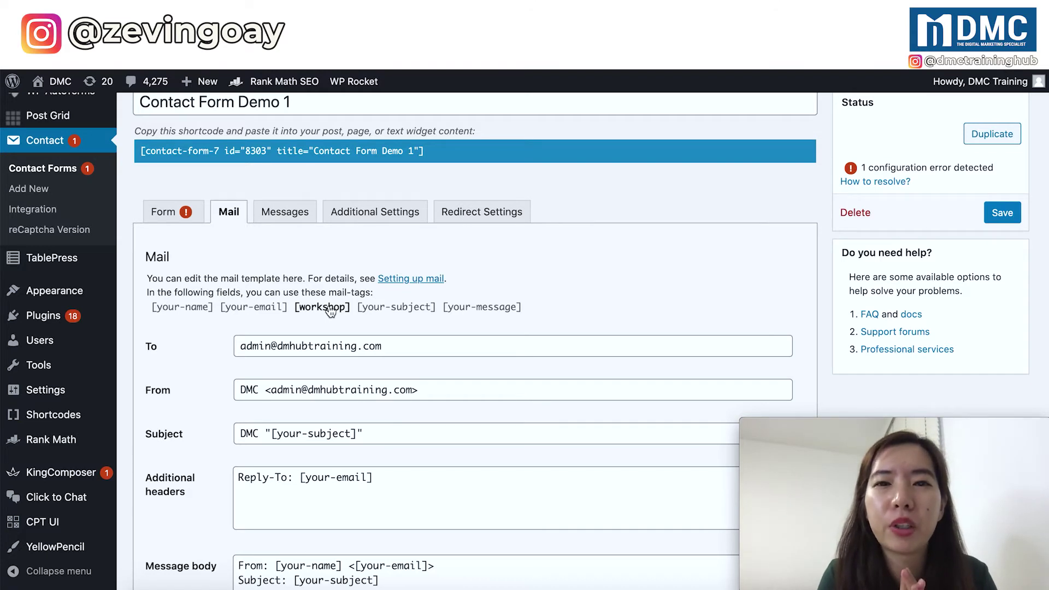
# - On the live contact page, try the SEO and then Facebook workshop options
pyautogui.click(398, 70)
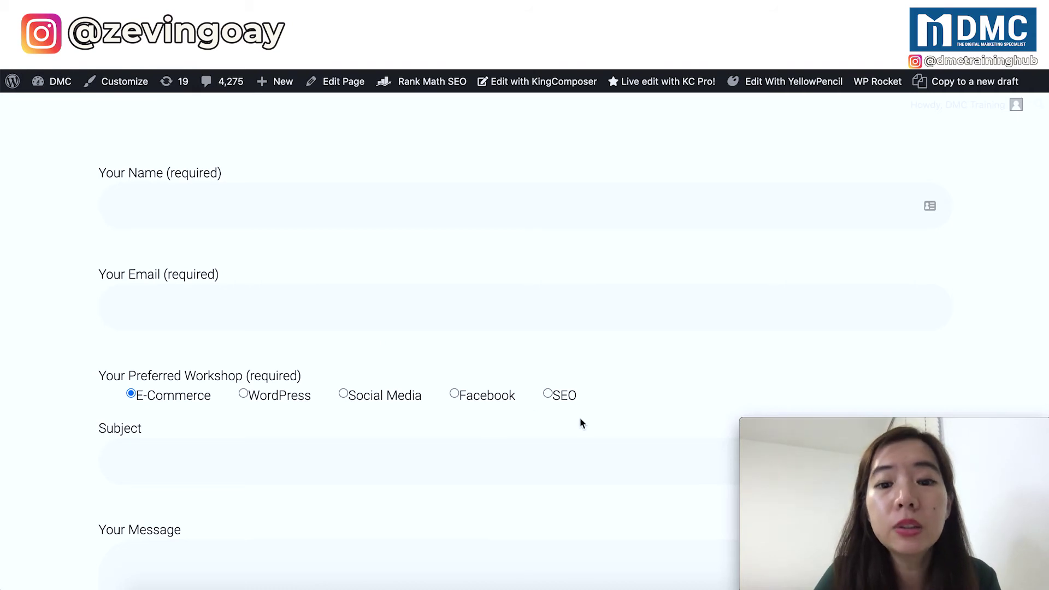
pyautogui.click(548, 393)
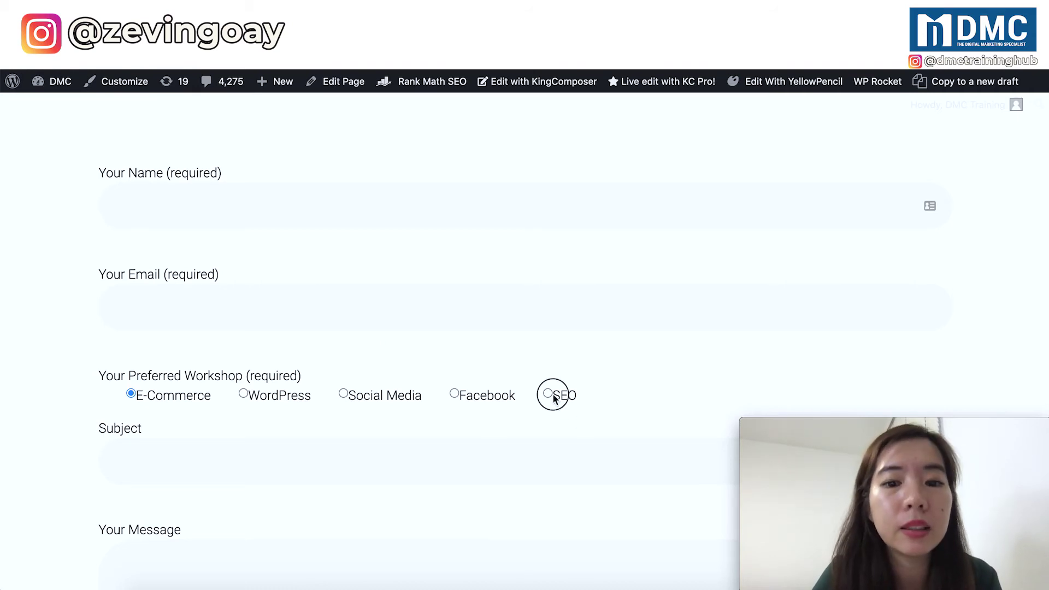
pyautogui.click(454, 394)
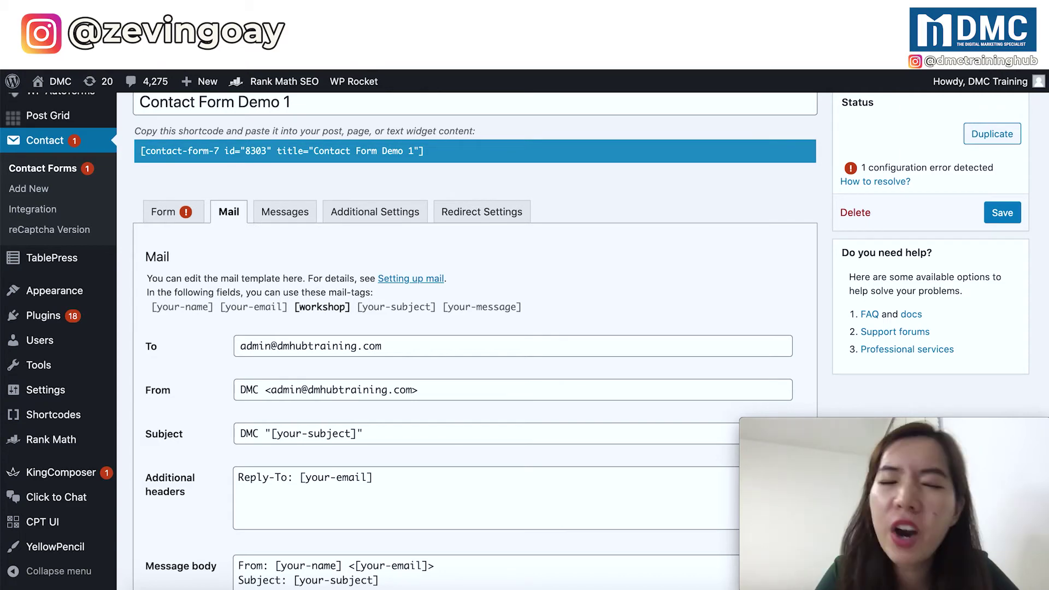
# - Add a new message-body line under From reading 'Workshop:' followed by the pasted [workshop] mail-tag
pyautogui.scroll(-5, 445, 351)
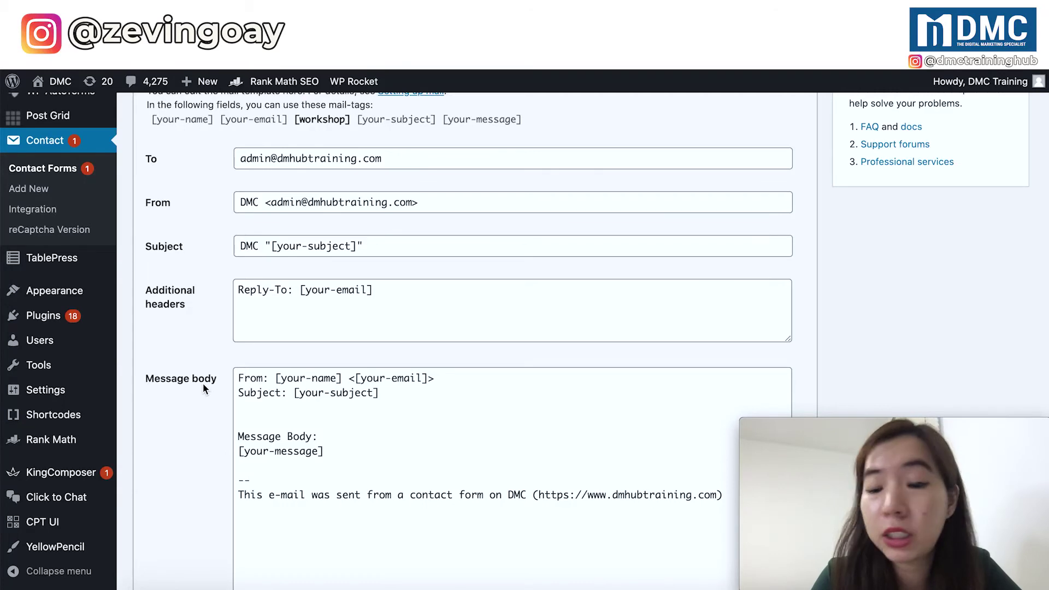
pyautogui.click(278, 395)
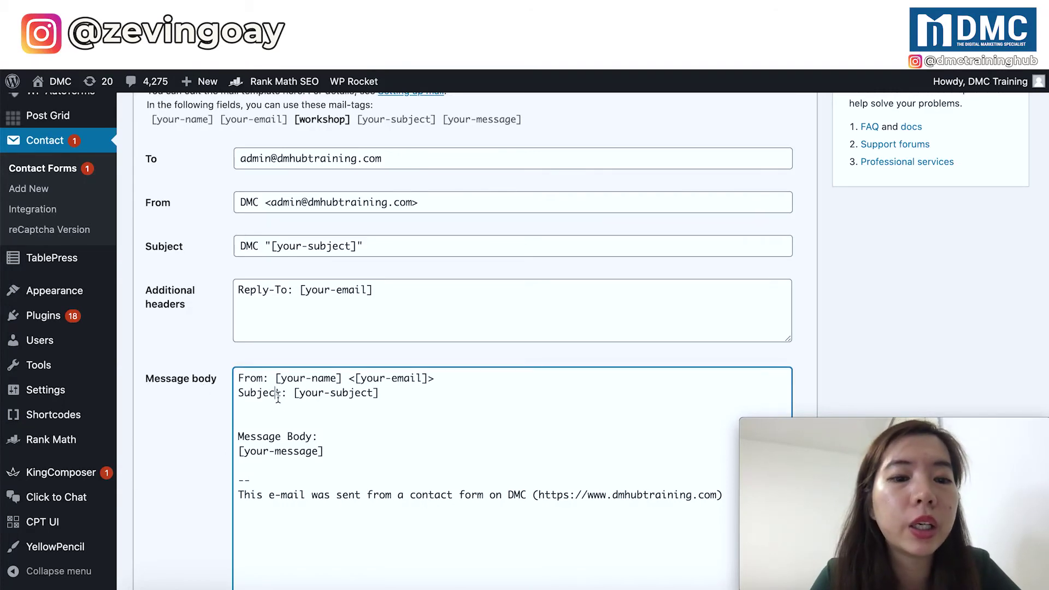
pyautogui.press('Return')
pyautogui.press('Up')
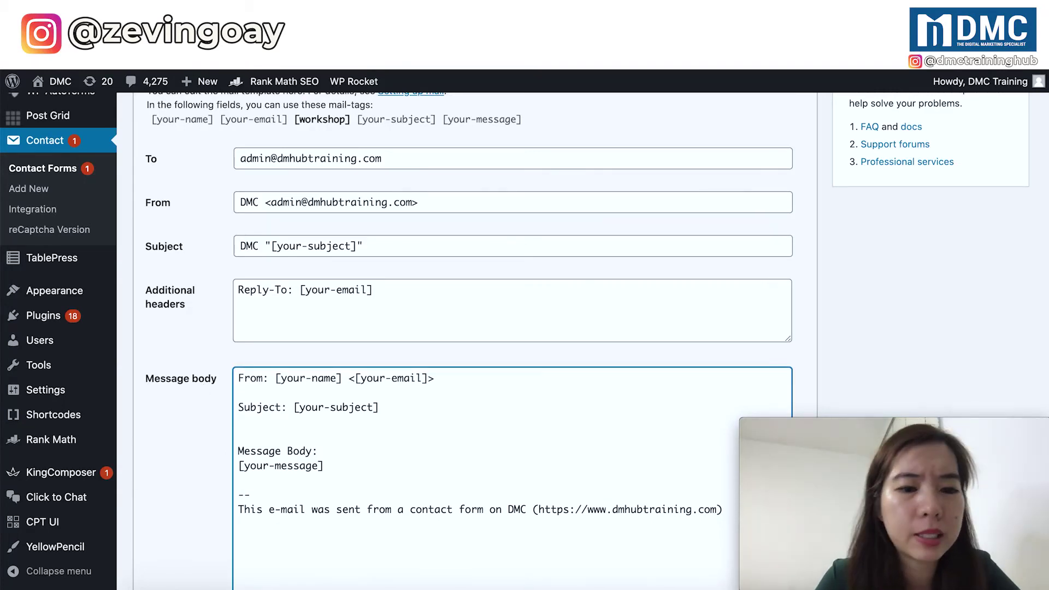
pyautogui.click(298, 122)
pyautogui.press('super+c')
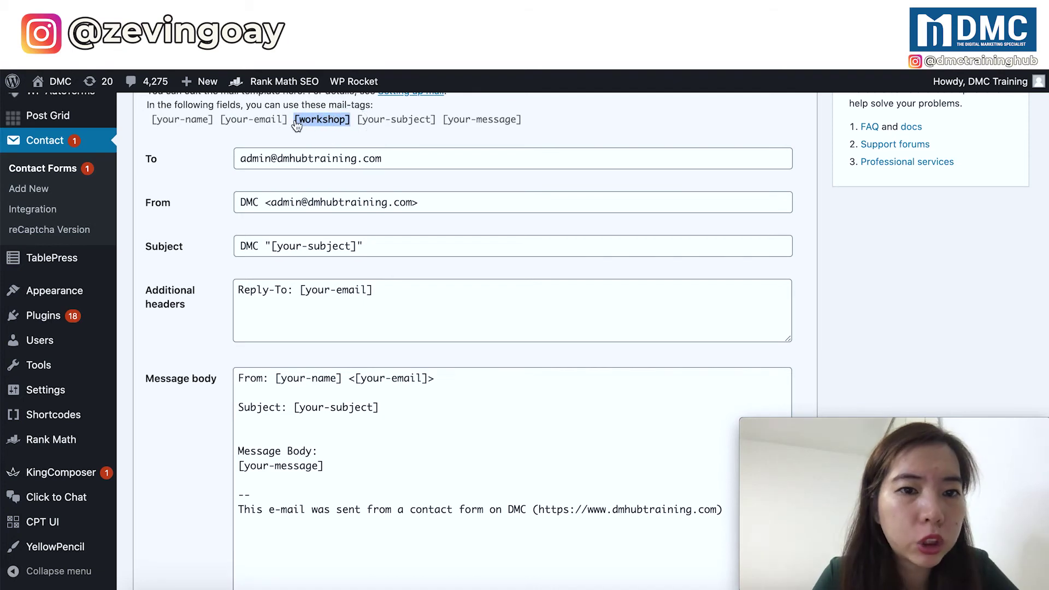
pyautogui.scroll(2, 306, 123)
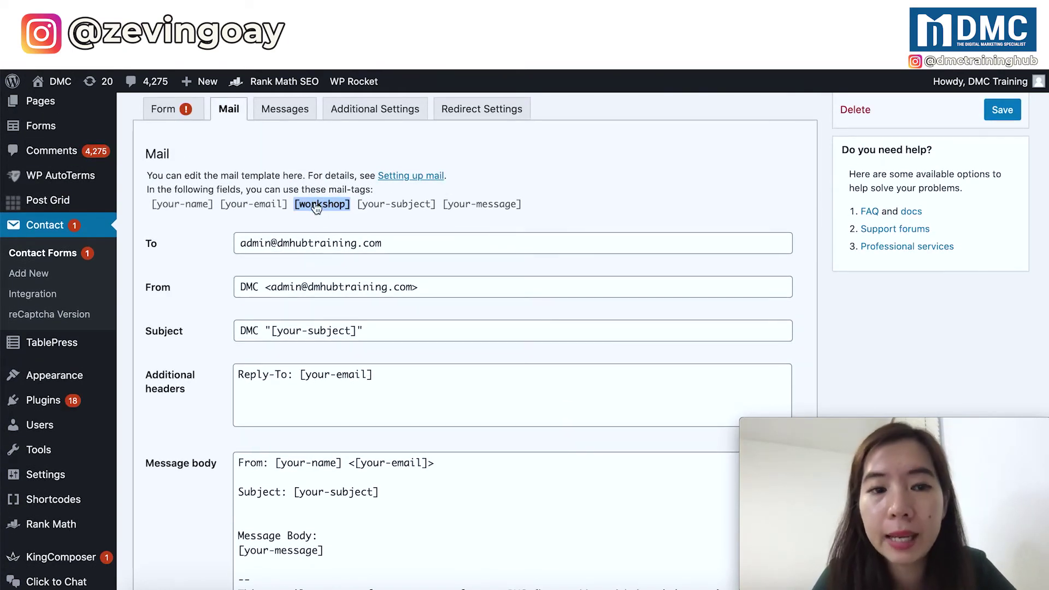
pyautogui.scroll(-1, 337, 307)
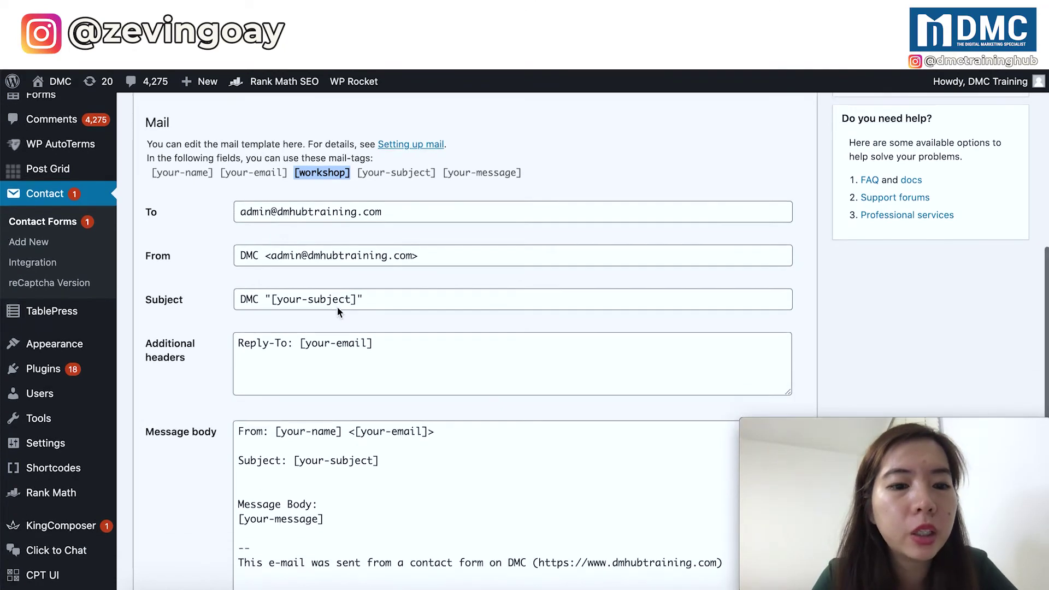
pyautogui.click(255, 442)
pyautogui.write('Workshop:')
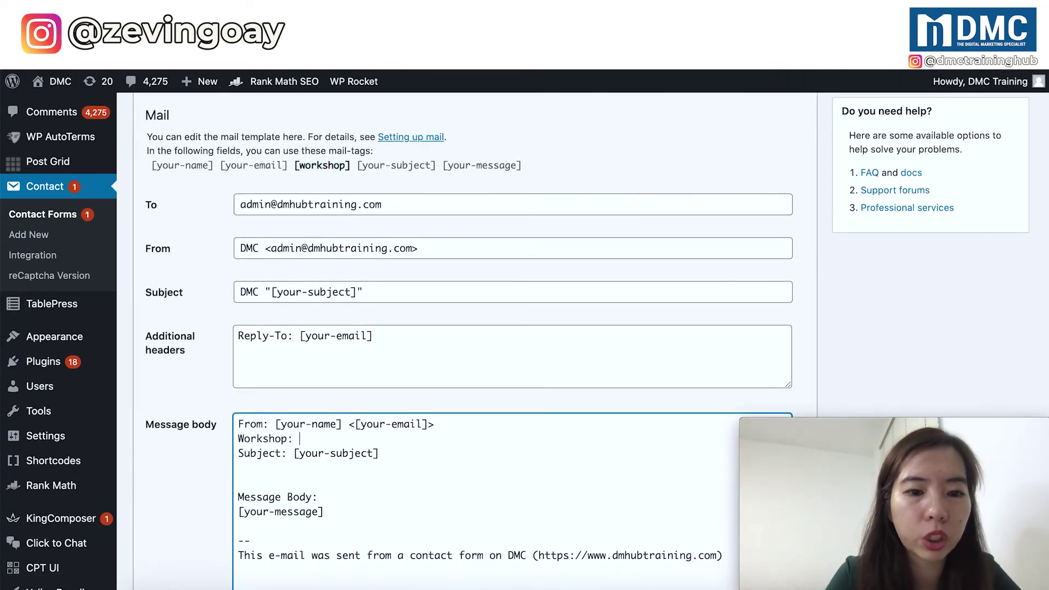
pyautogui.press('super+v')
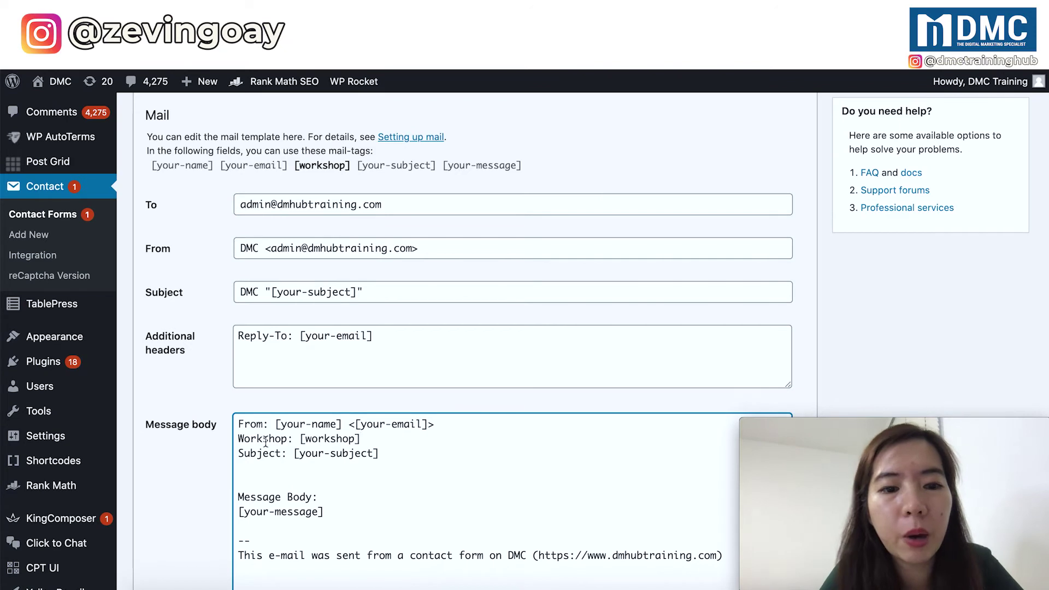
pyautogui.moveTo(301, 439); pyautogui.dragTo(365, 440)
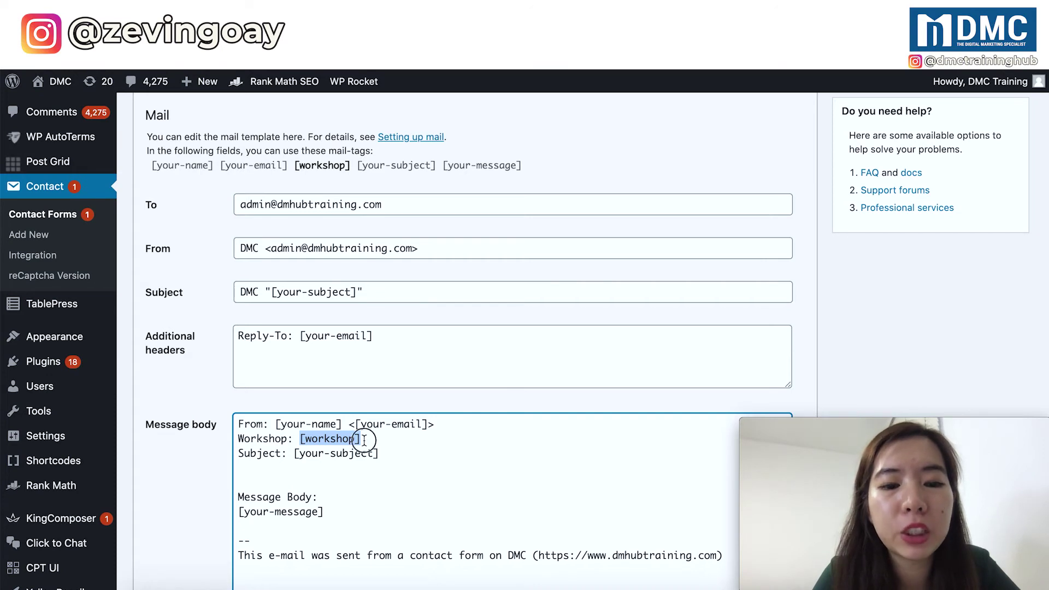
pyautogui.click(364, 440)
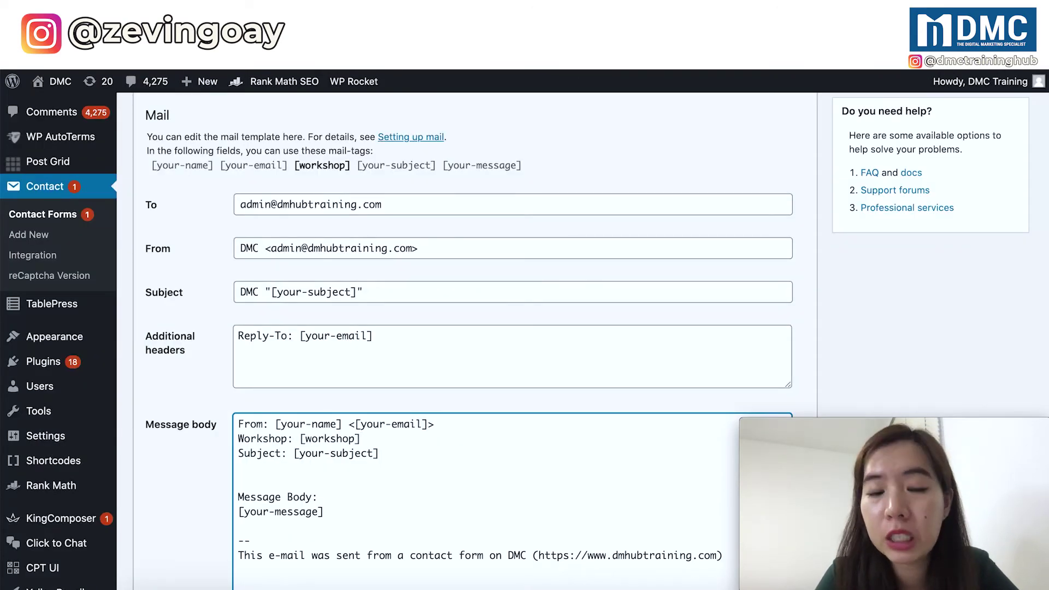
# - Temporarily swap [workshop] for Facebook, then E-Commerce, before restoring the [workshop] tag
pyautogui.moveTo(363, 438); pyautogui.dragTo(301, 440)
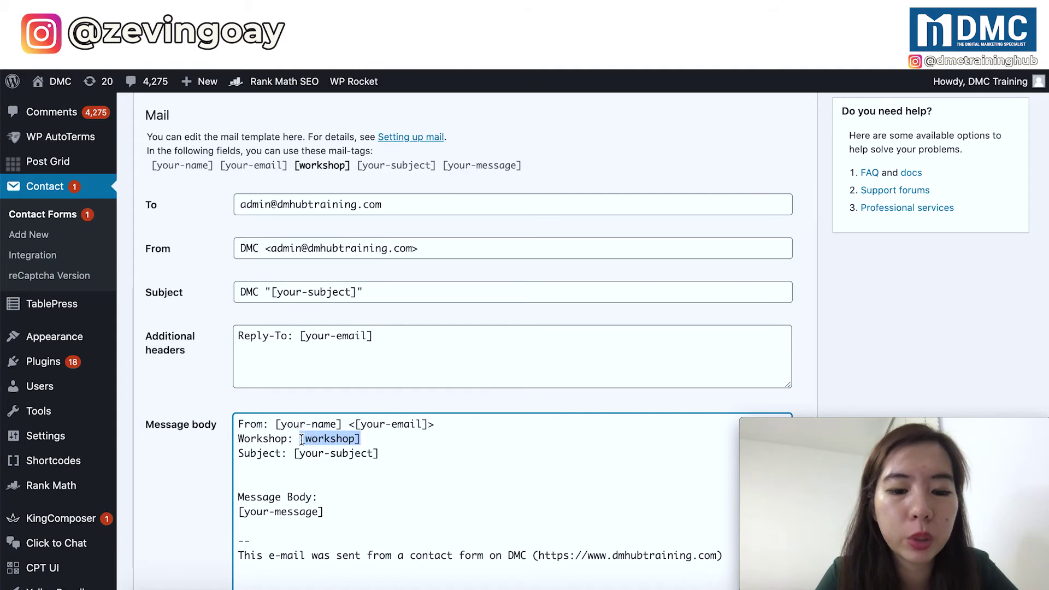
pyautogui.write('Facebook')
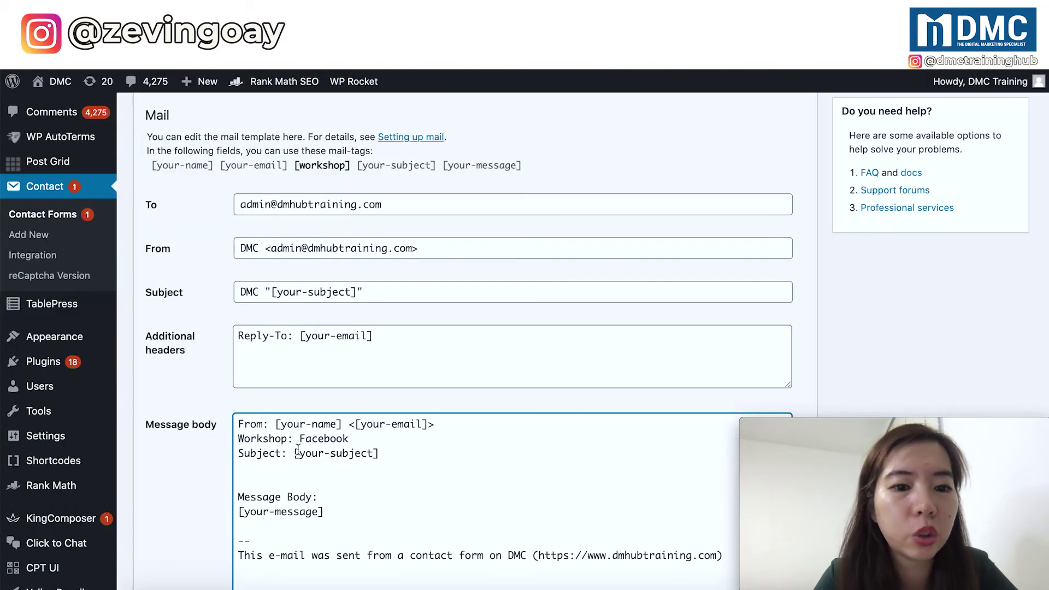
pyautogui.doubleClick(302, 434)
pyautogui.write('E-Commerce')
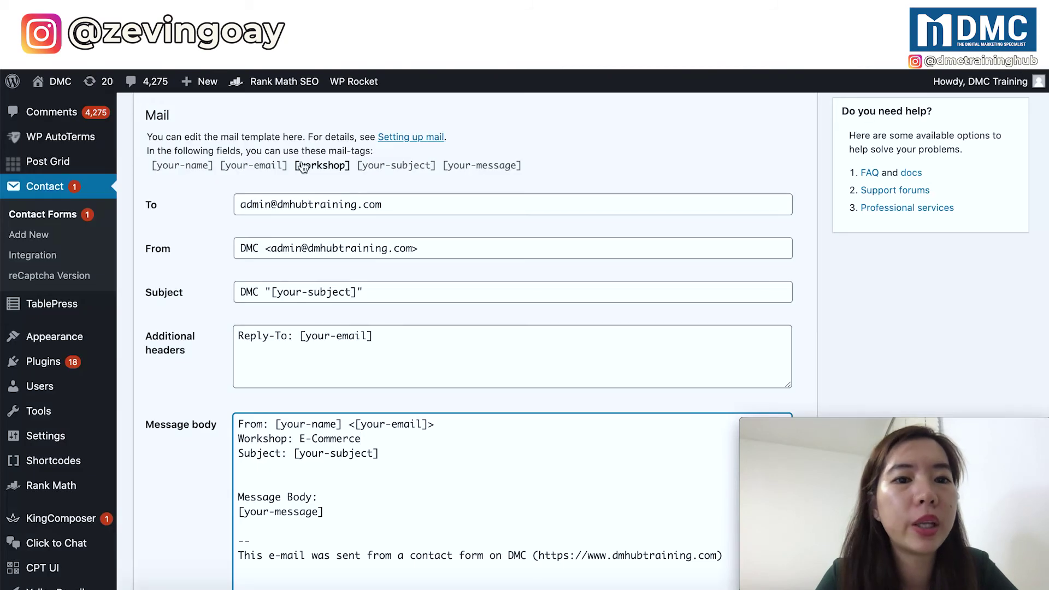
pyautogui.moveTo(298, 167); pyautogui.dragTo(360, 172)
pyautogui.hotkey('ctrl', 'c')
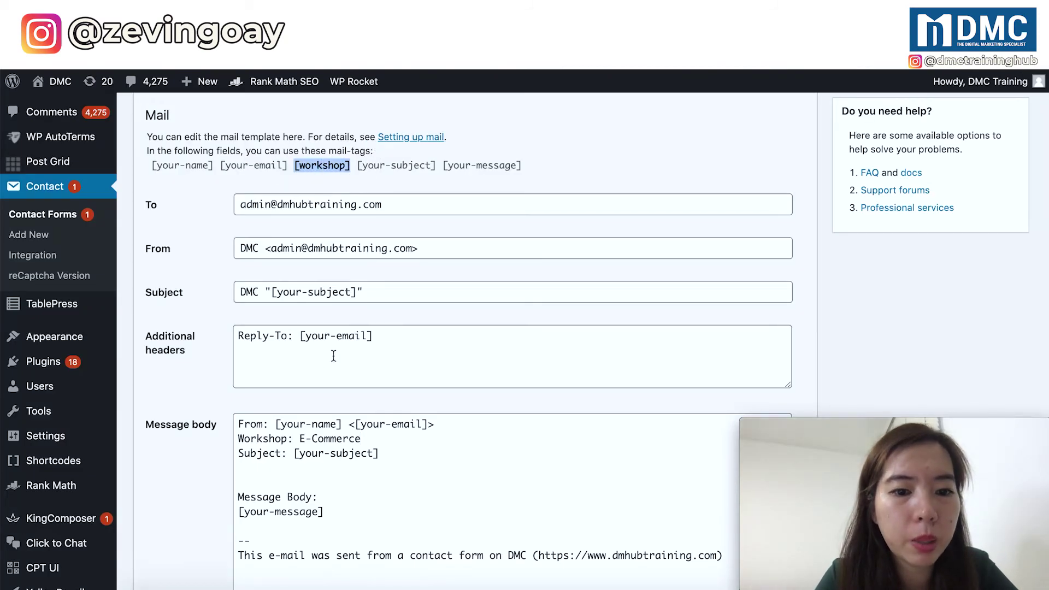
pyautogui.moveTo(300, 439); pyautogui.dragTo(363, 430)
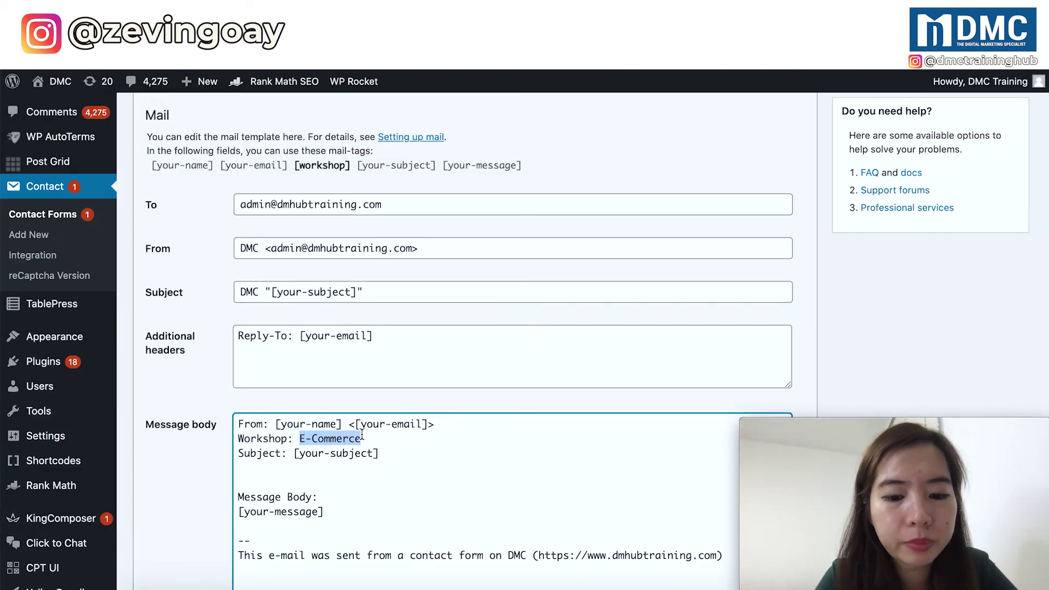
pyautogui.hotkey('ctrl', 'v')
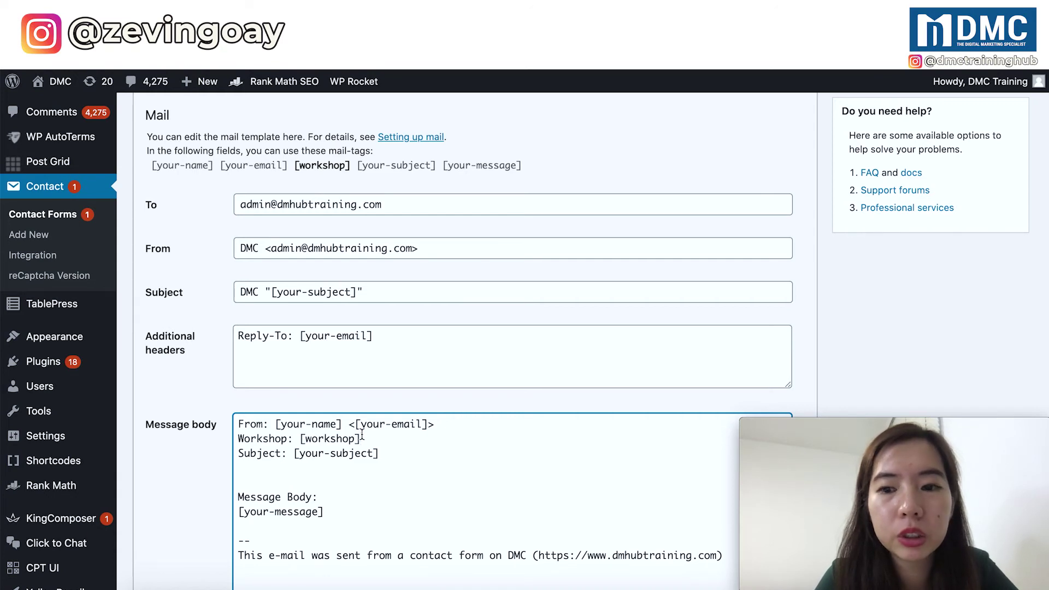
pyautogui.click(299, 441)
# - Save Contact Form Demo 1 with the new 'Workshop: [workshop]' mail body line
pyautogui.moveTo(300, 442); pyautogui.dragTo(362, 439)
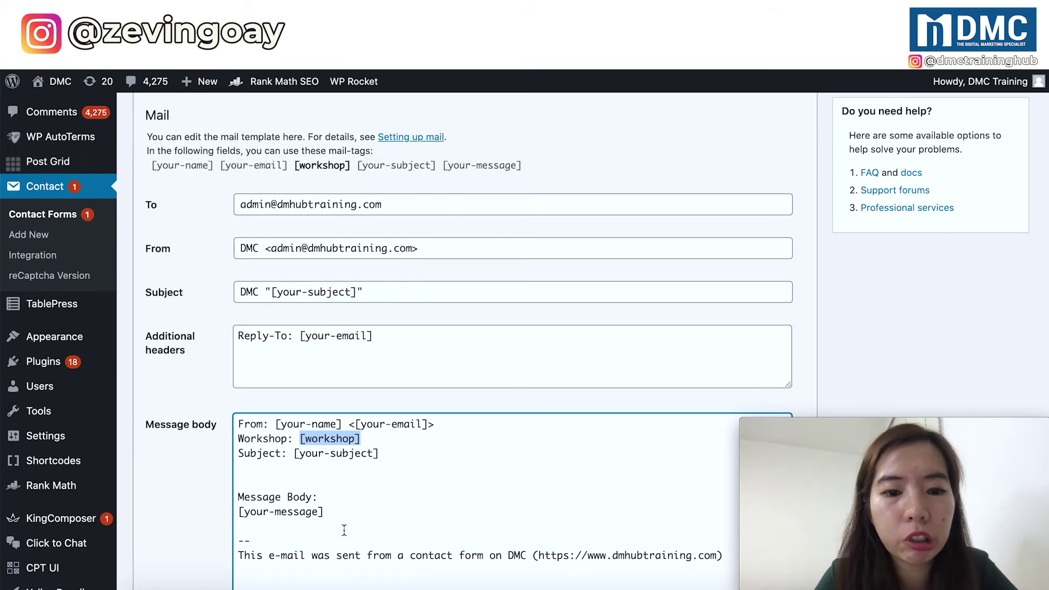
pyautogui.scroll(-2, 344, 529)
pyautogui.scroll(5, 344, 530)
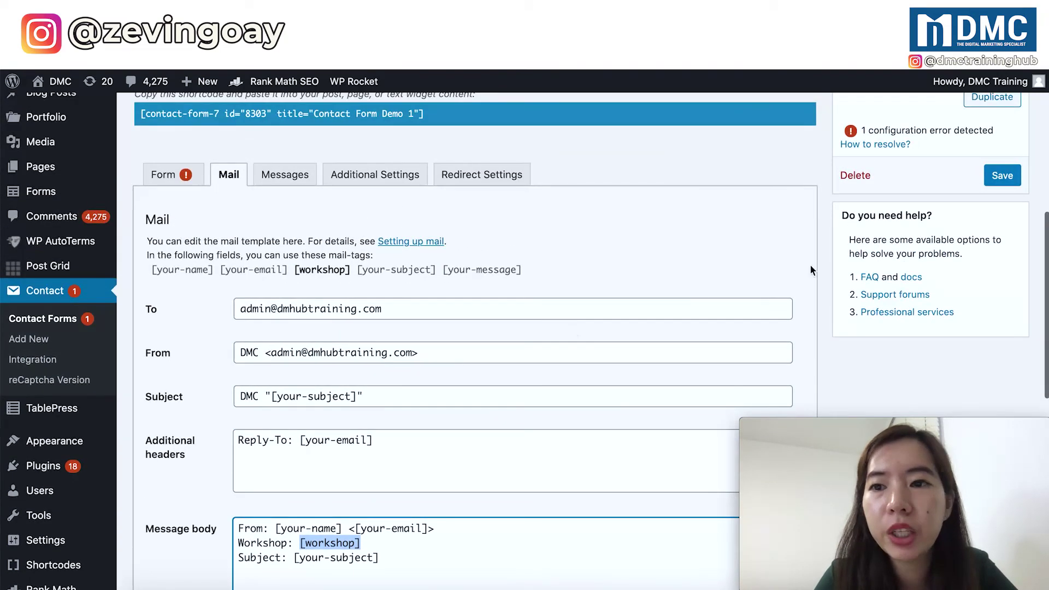
pyautogui.scroll(1, 927, 215)
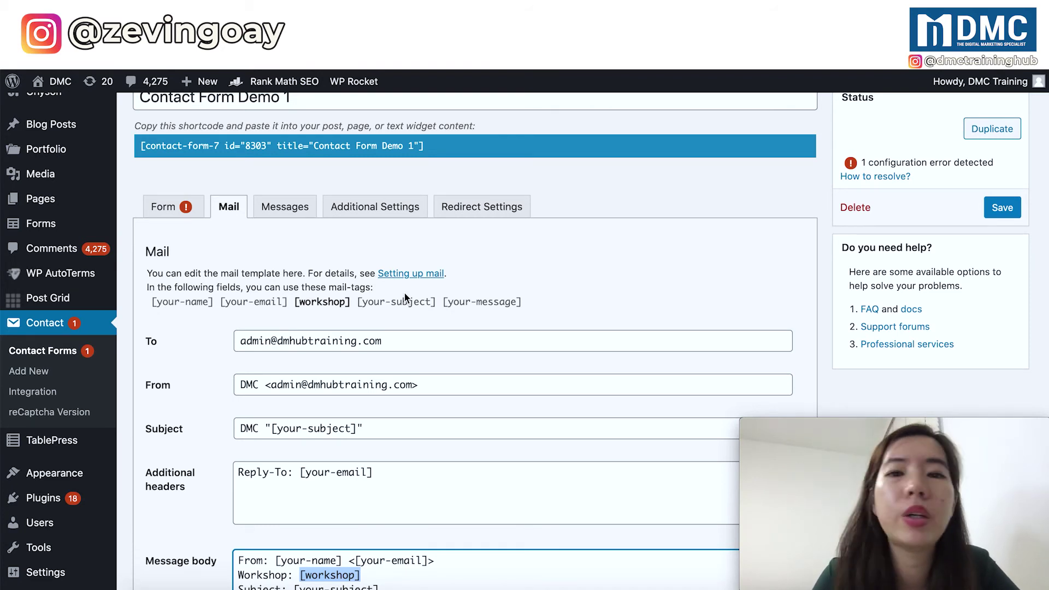
pyautogui.click(999, 209)
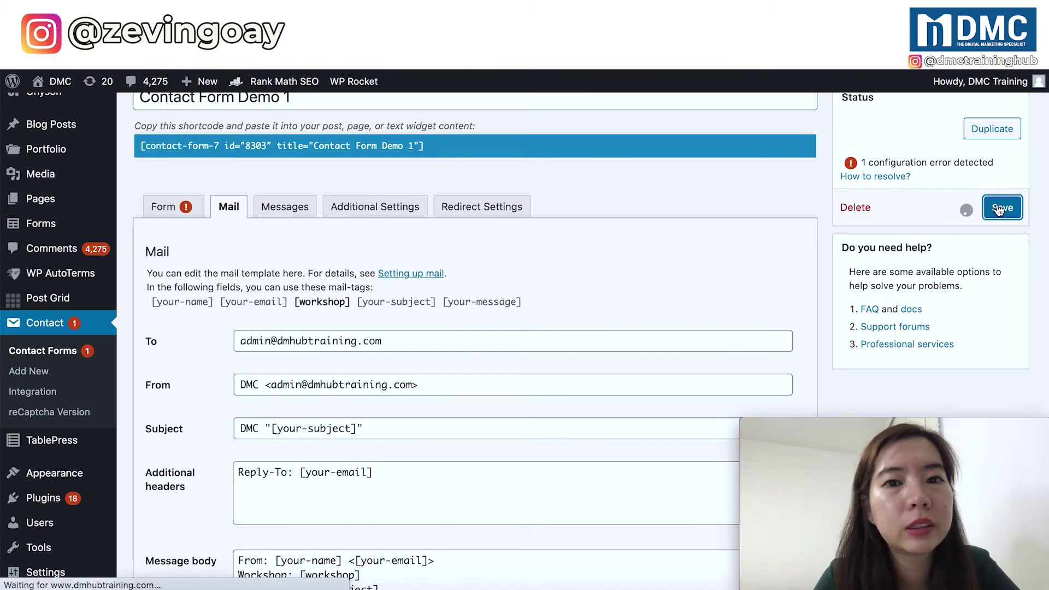
pyautogui.scroll(-3, 345, 470)
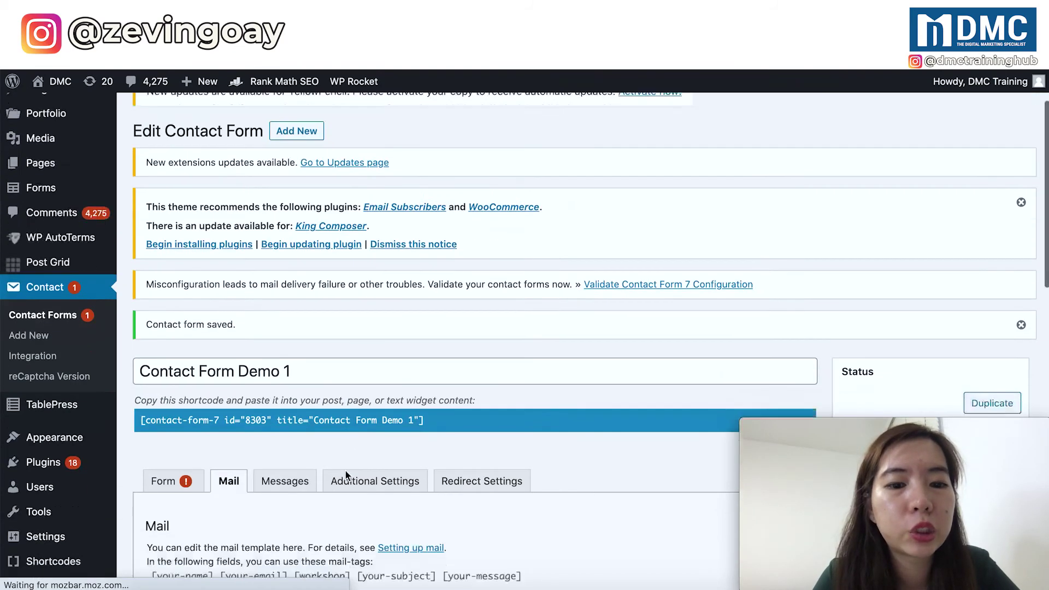
pyautogui.scroll(-5, 345, 470)
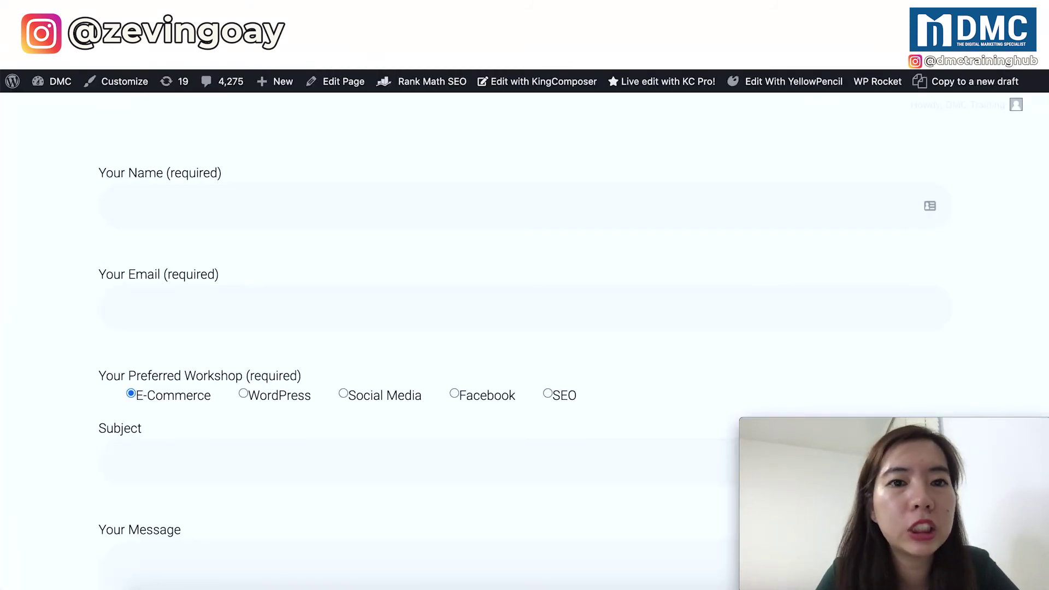
# - Scroll the live contact form to check the Your Preferred Workshop radio choices, with E-Commerce preselected, above Subject and Message
pyautogui.scroll(-2, 227, 358)
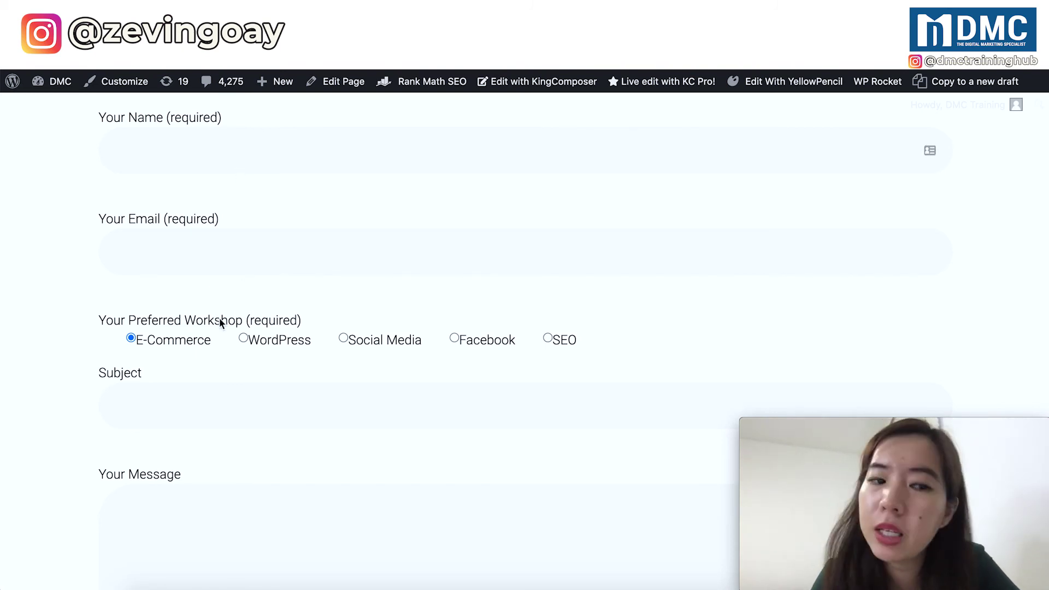
pyautogui.scroll(-2, 221, 375)
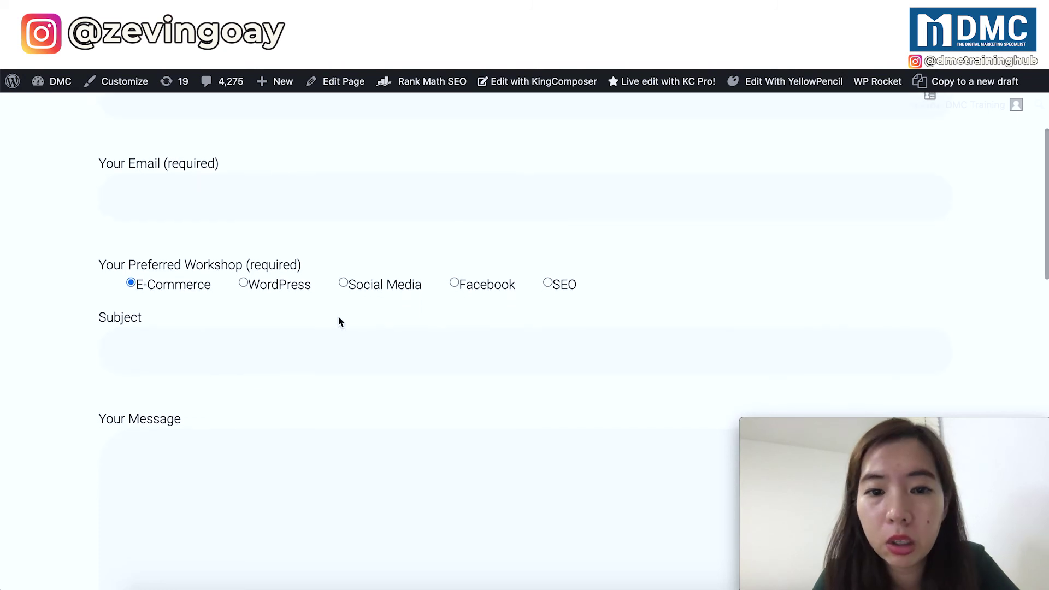
pyautogui.scroll(-3, 338, 321)
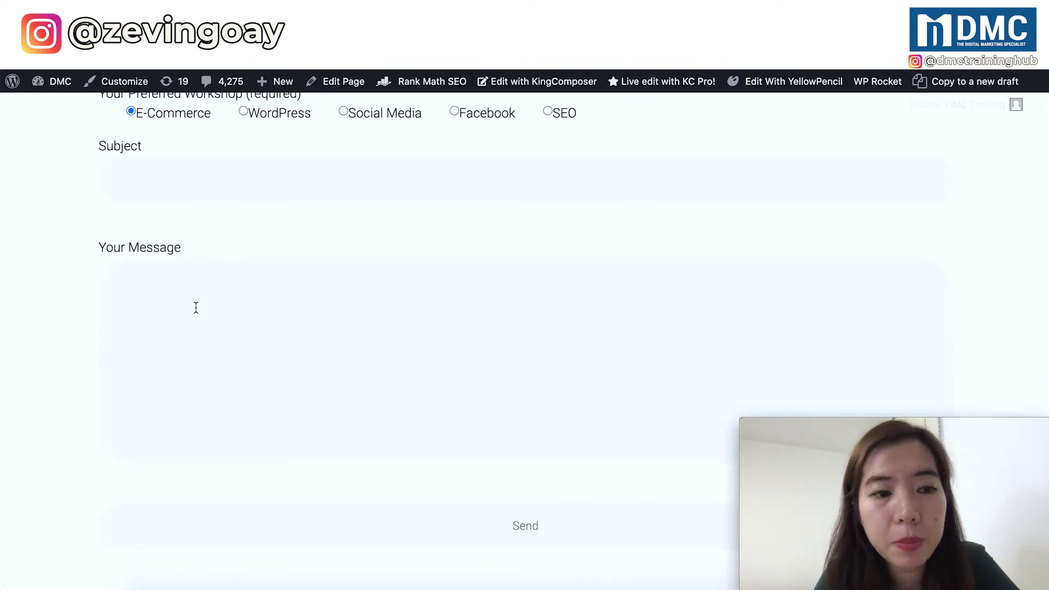
pyautogui.scroll(-1, 195, 308)
pyautogui.scroll(-1, 223, 349)
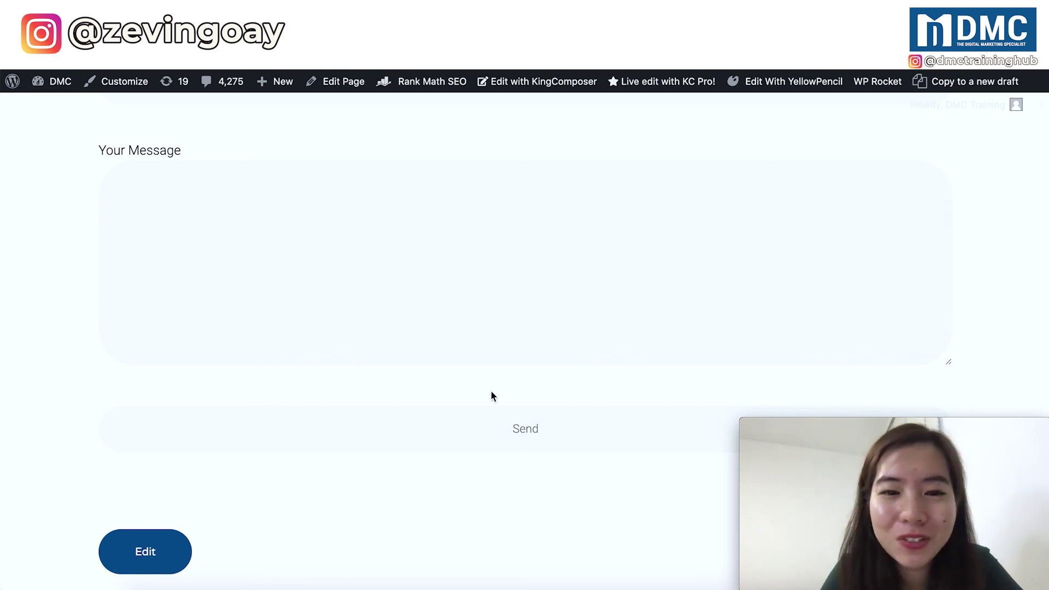
pyautogui.scroll(5, 469, 339)
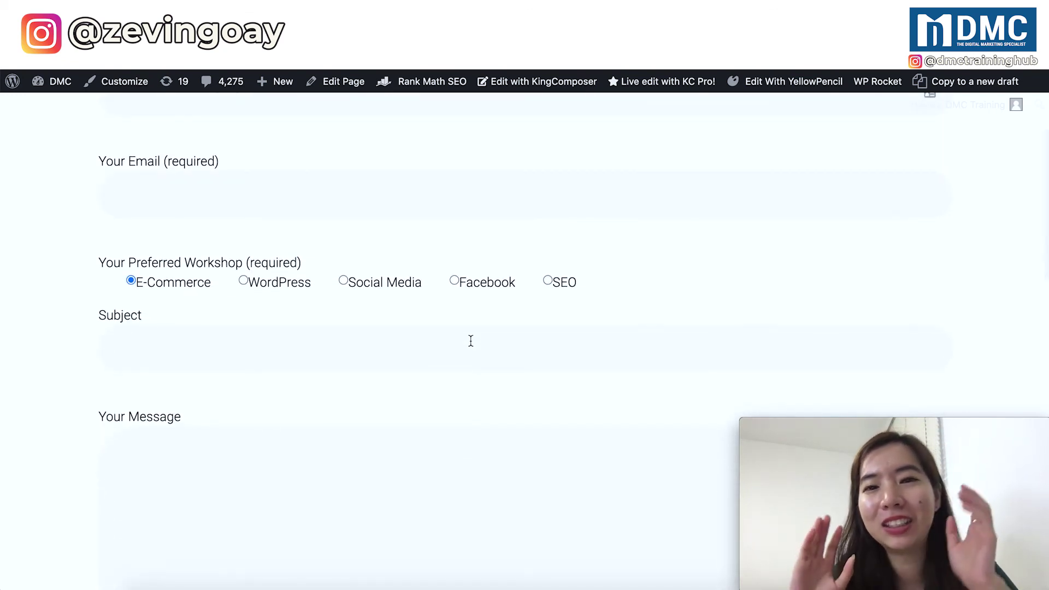